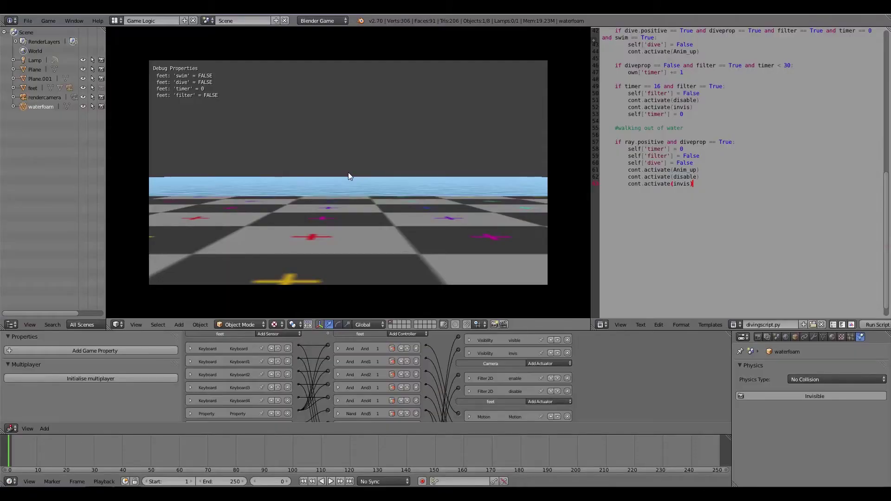
Walk the player across the checkerboard into the water with W, A and D, then dive with Space.
key(w)
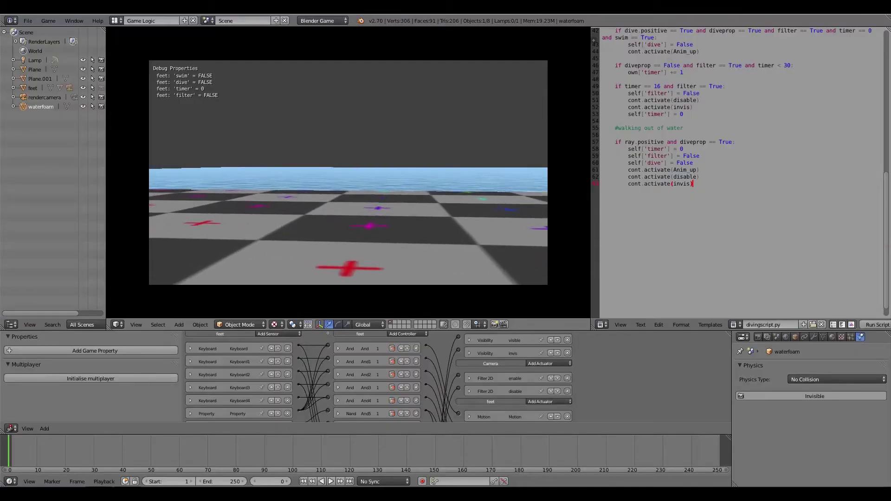
key(w)
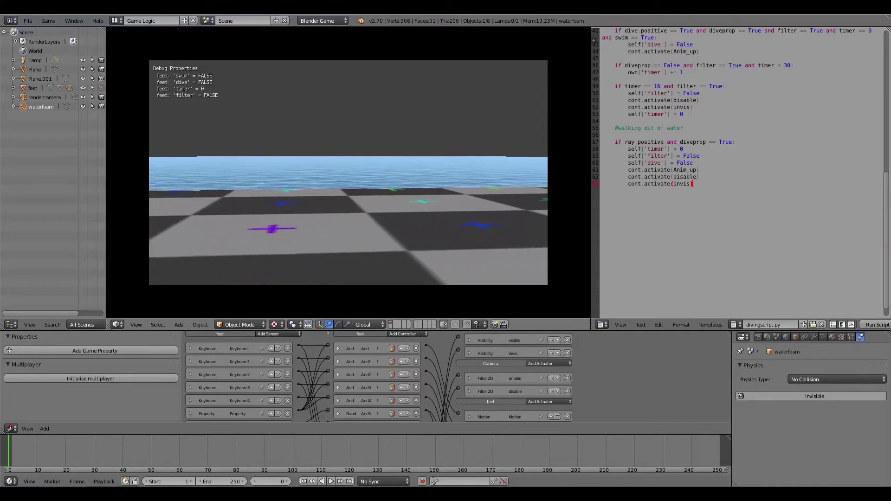
key(w)
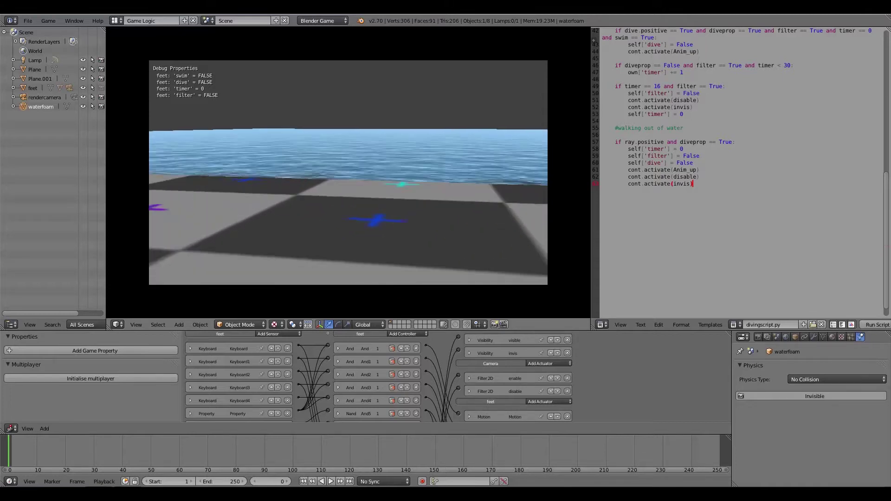
key(w)
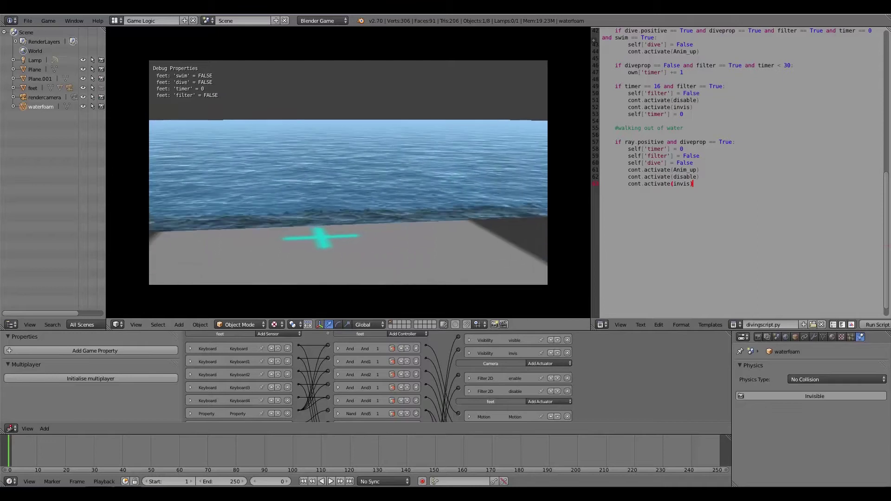
key(a)
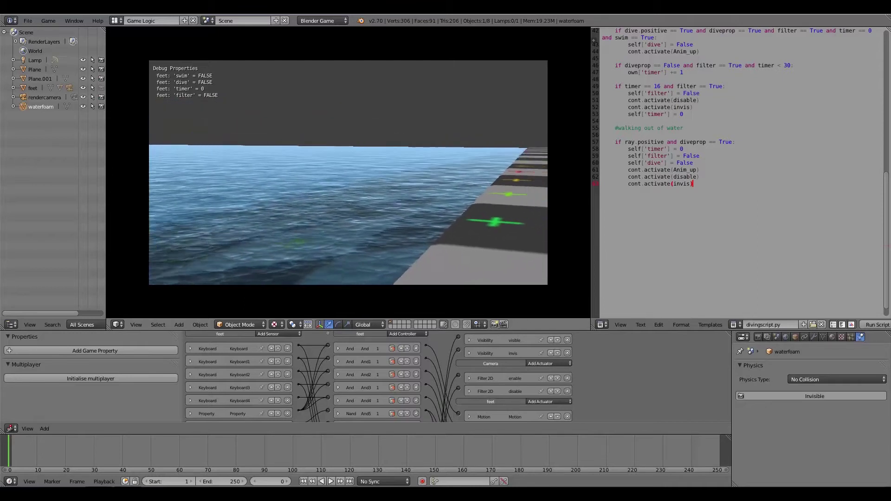
key(w)
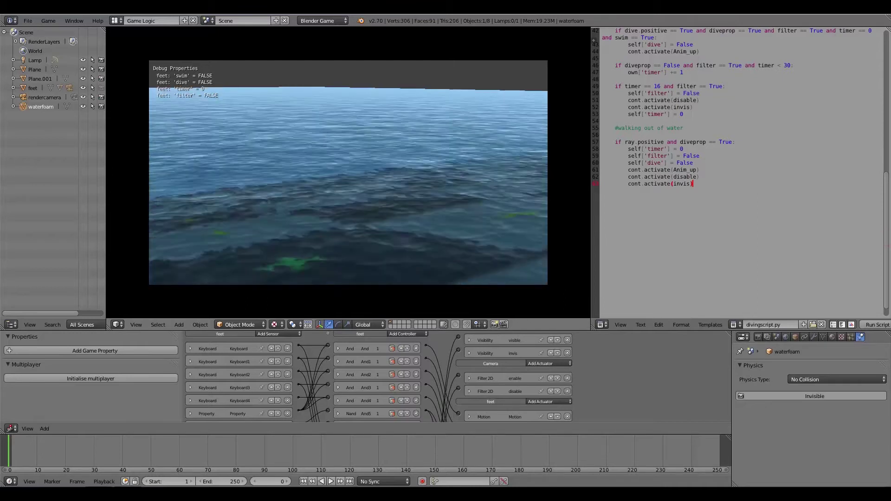
key(a)
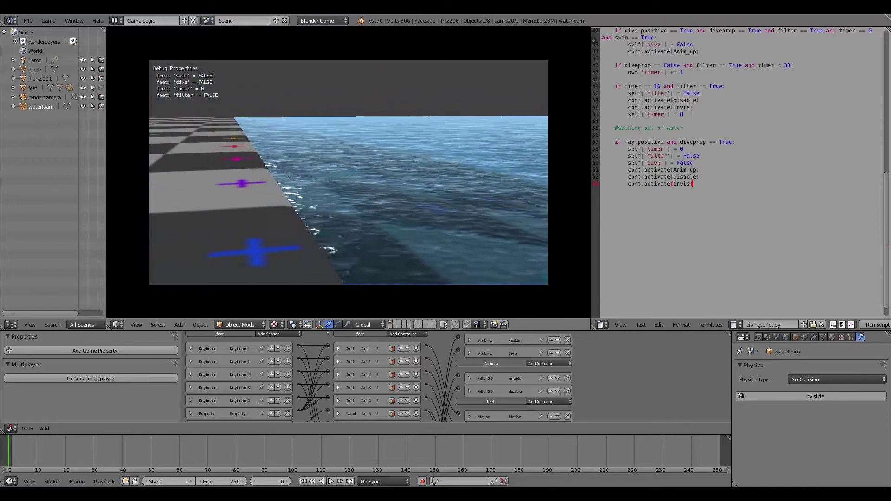
key(d)
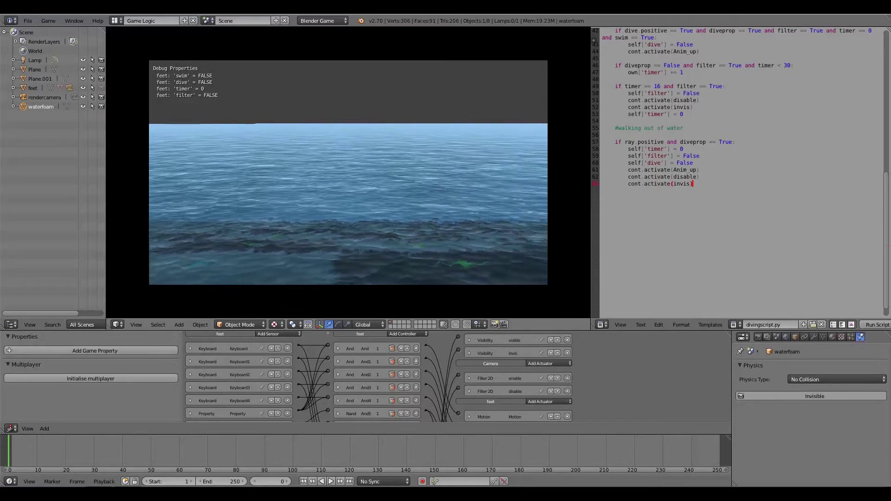
key(w)
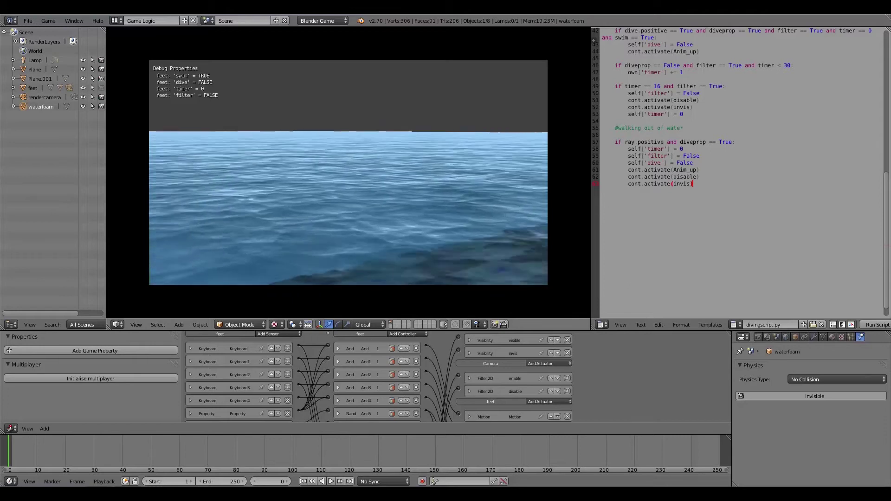
key(space)
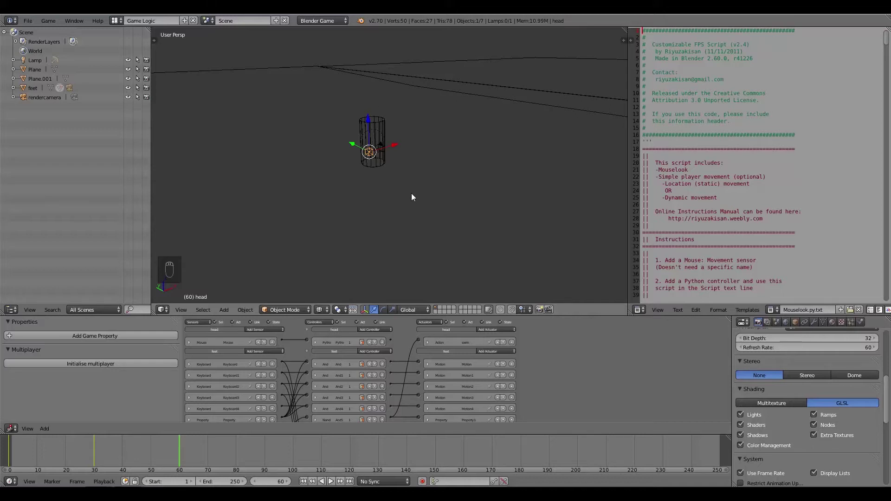
Orbit the 3D view slightly around the head cylinder.
middle_drag(350, 191, 370, 158)
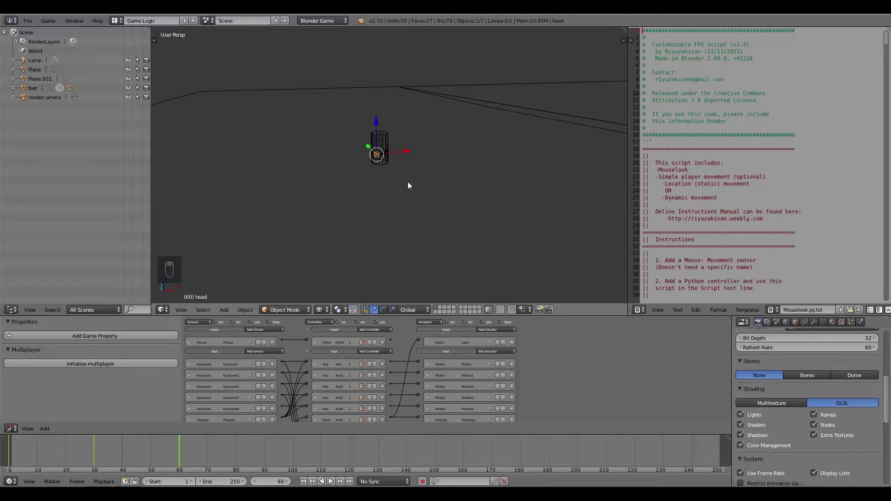
Uncheck Framerate and Profile and Physics Visualization, leaving Debug Properties enabled.
scroll(803, 398, down, 2)
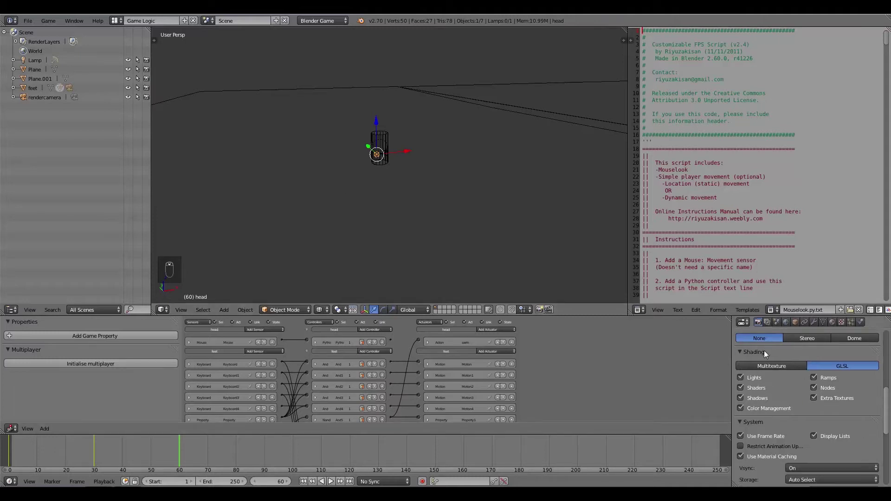
scroll(825, 383, down, 6)
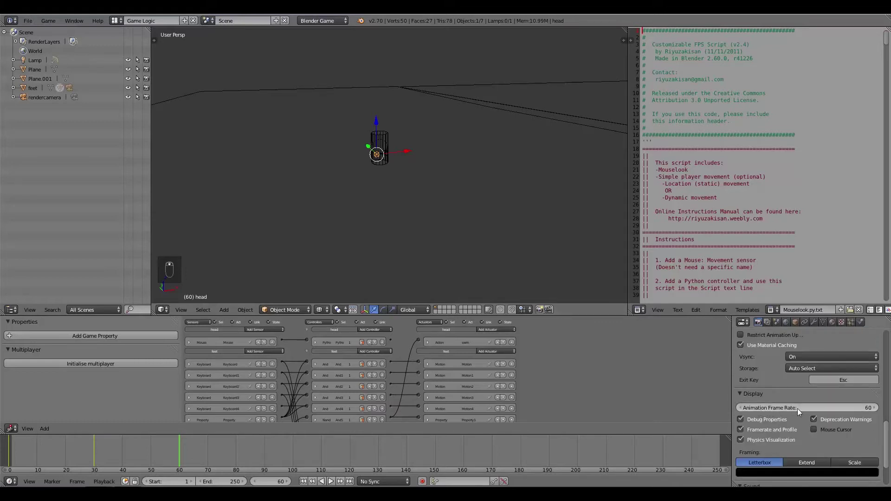
drag(741, 439, 741, 430)
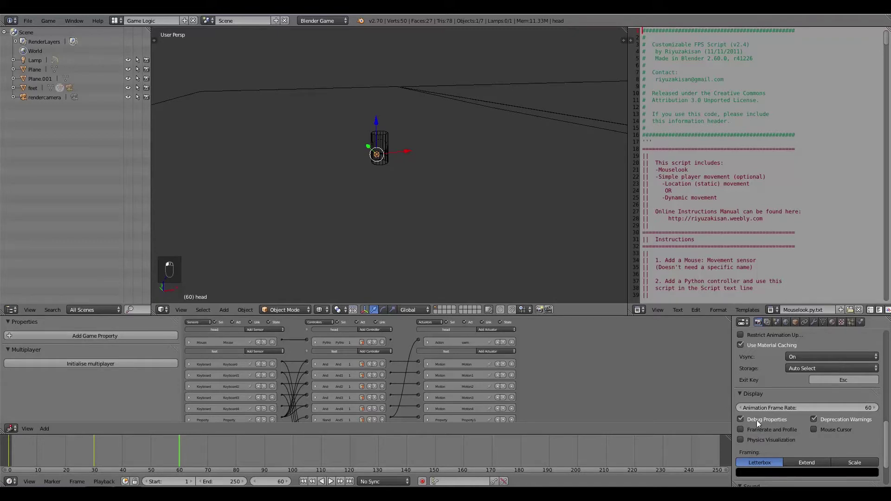
scroll(752, 426, up, 7)
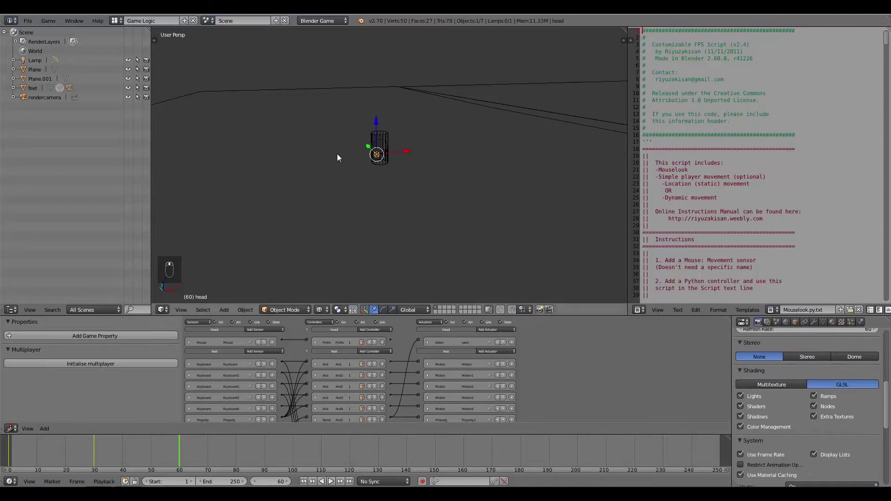
scroll(472, 164, up, 3)
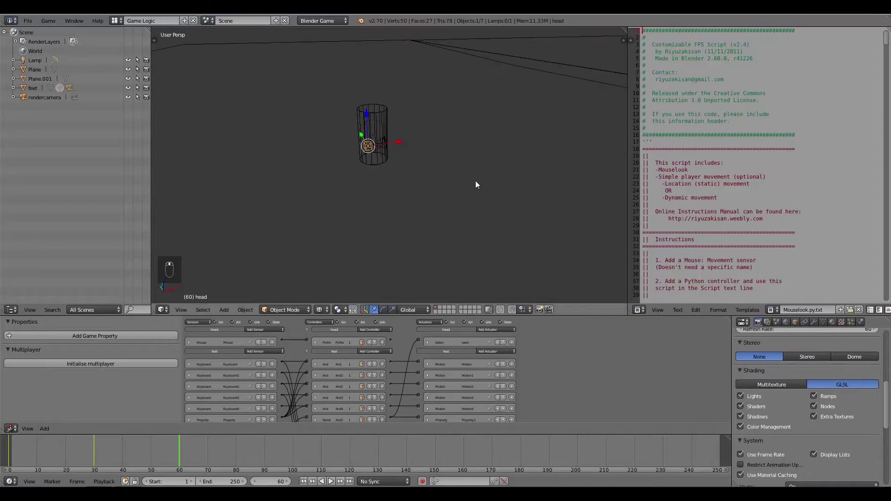
Create a new text block named underwatervision.py.
click(676, 311)
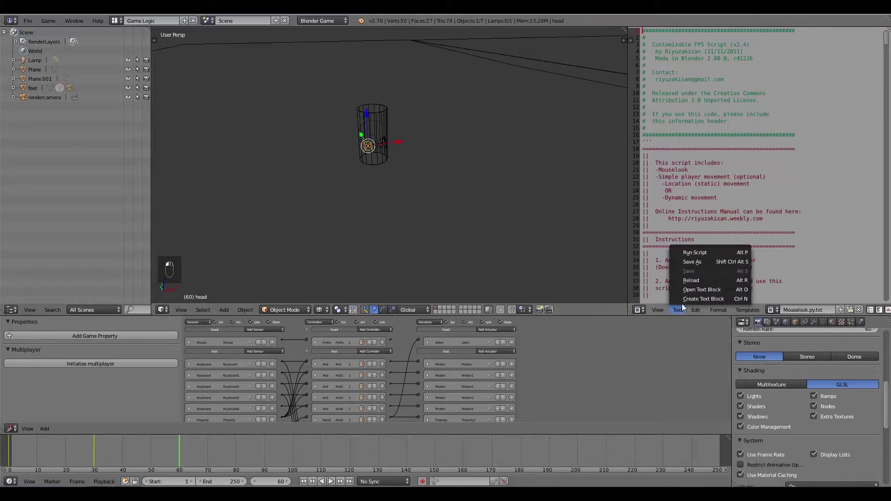
click(694, 300)
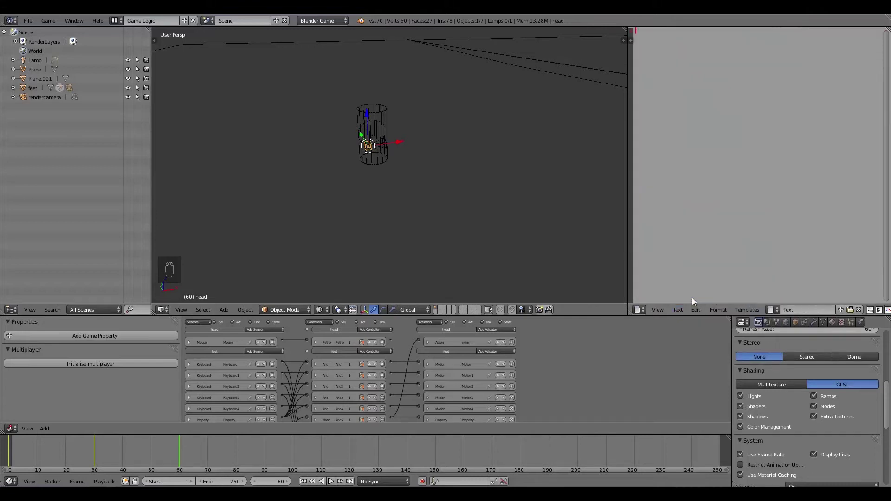
click(806, 310)
text(underwatervision.py)
key(Return)
Paste the GLSL depth-of-field shader into the text block and review its header.
key(ctrl+v)
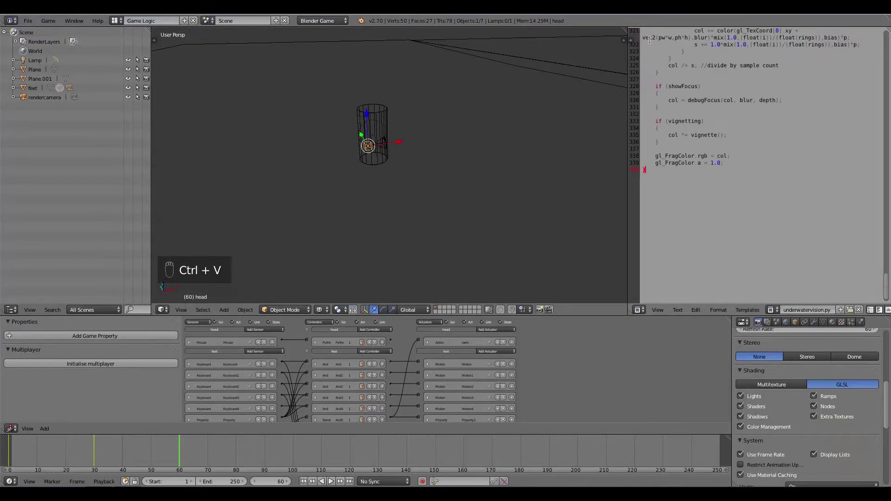
scroll(724, 202, up, 5)
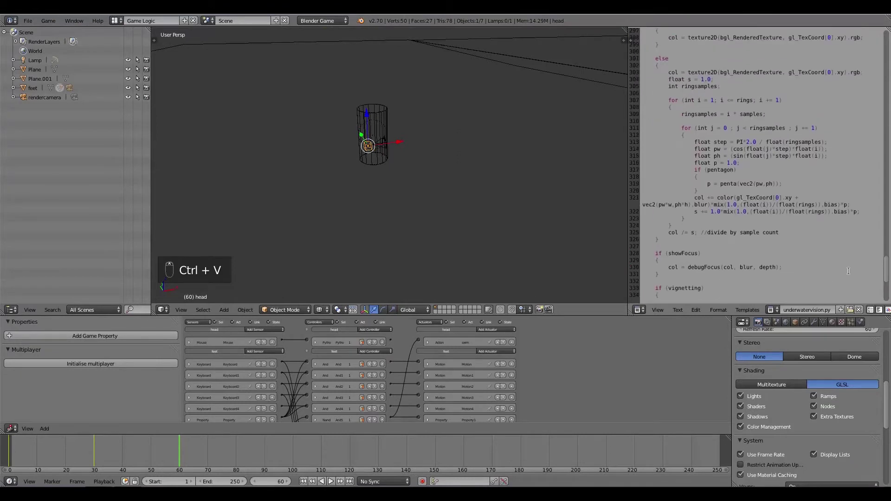
drag(886, 267, 883, 38)
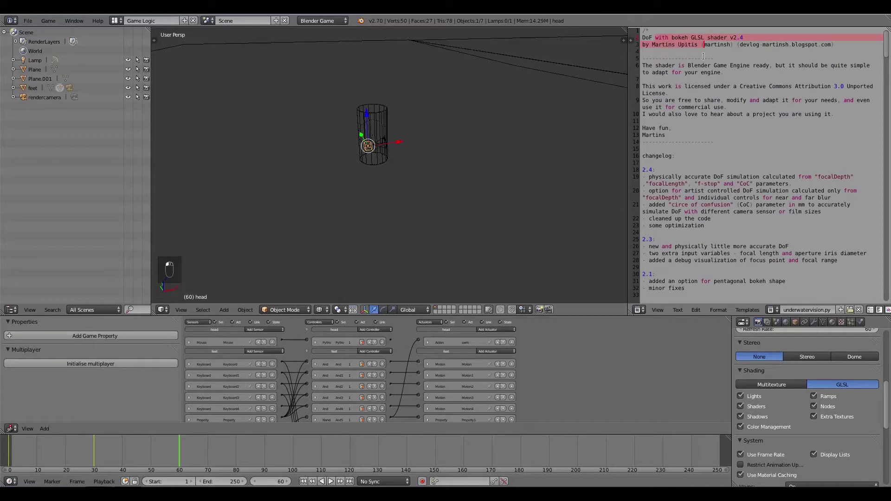
click(678, 101)
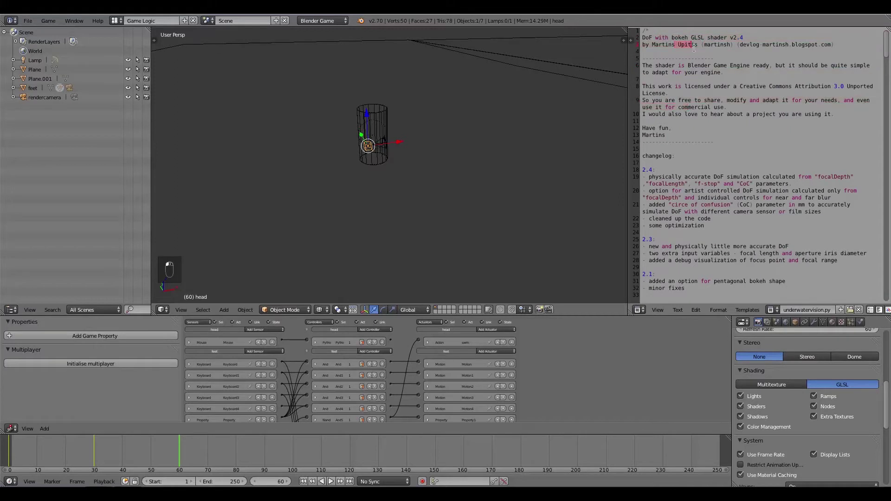
scroll(686, 120, down, 2)
click(686, 120)
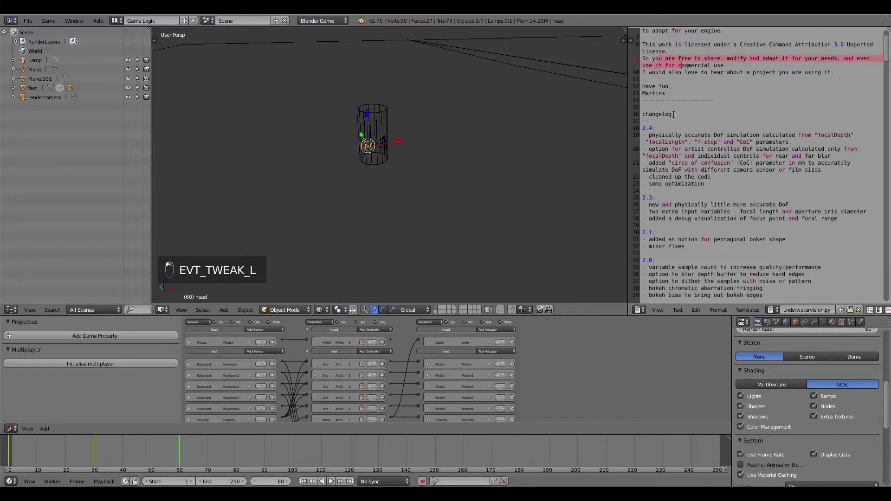
scroll(704, 129, down, 3)
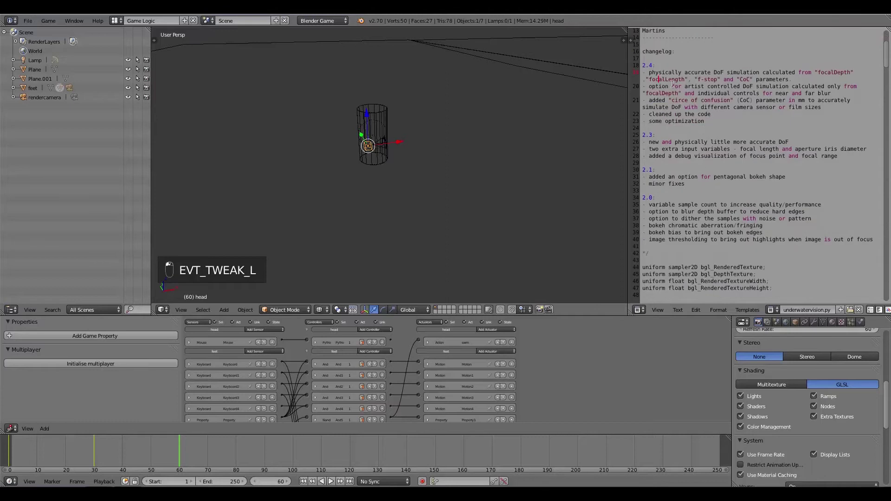
Locate the focalLength parameter and the script's zfar value of 100.0.
drag(660, 79, 678, 86)
scroll(685, 160, down, 6)
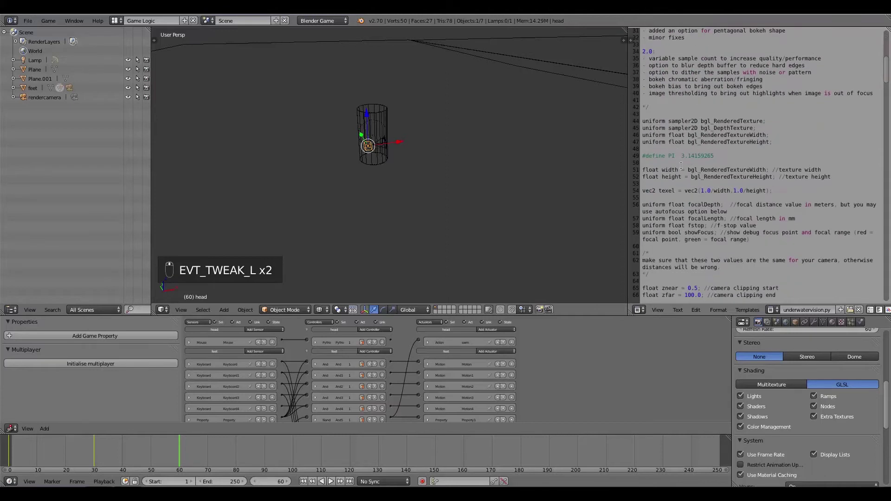
scroll(673, 125, down, 5)
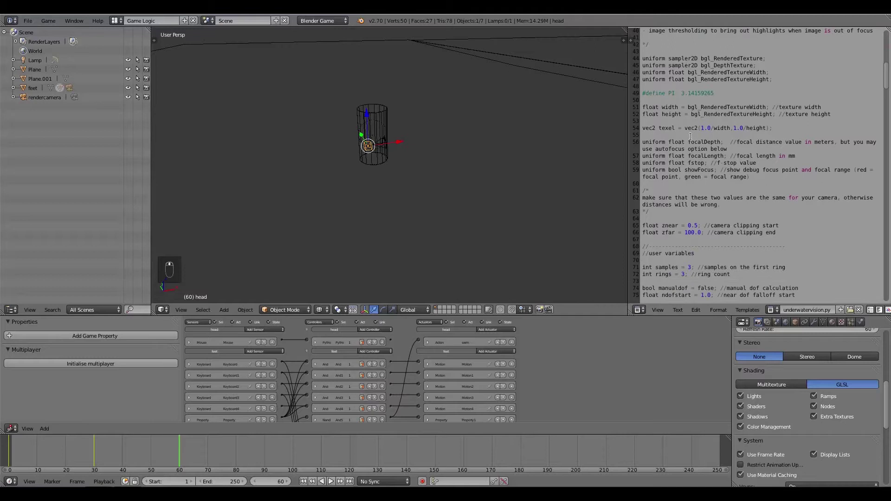
scroll(687, 137, down, 5)
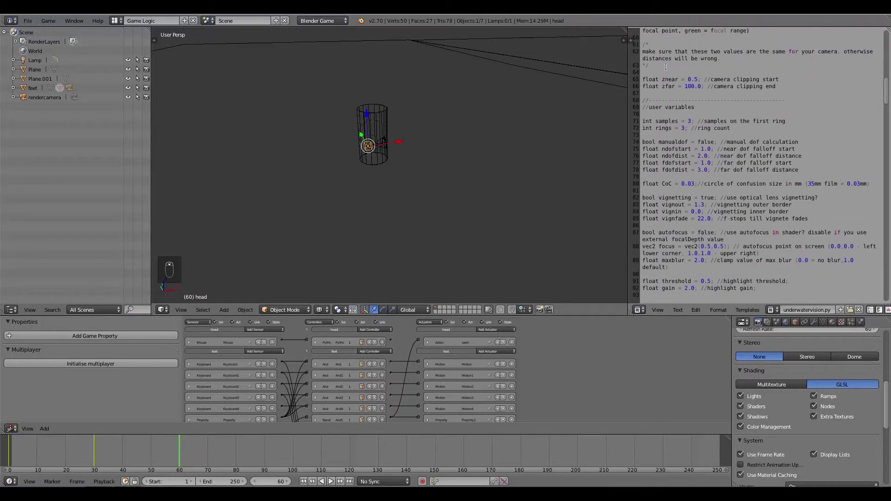
scroll(667, 69, up, 1)
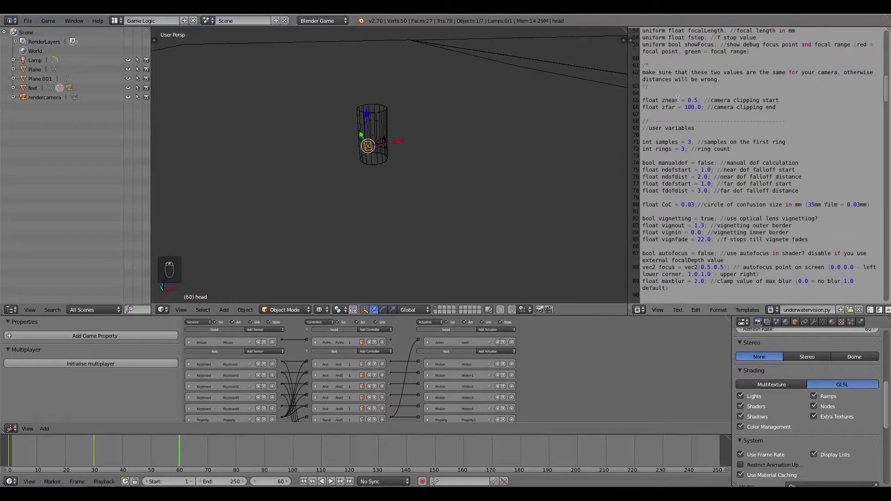
double_click(693, 107)
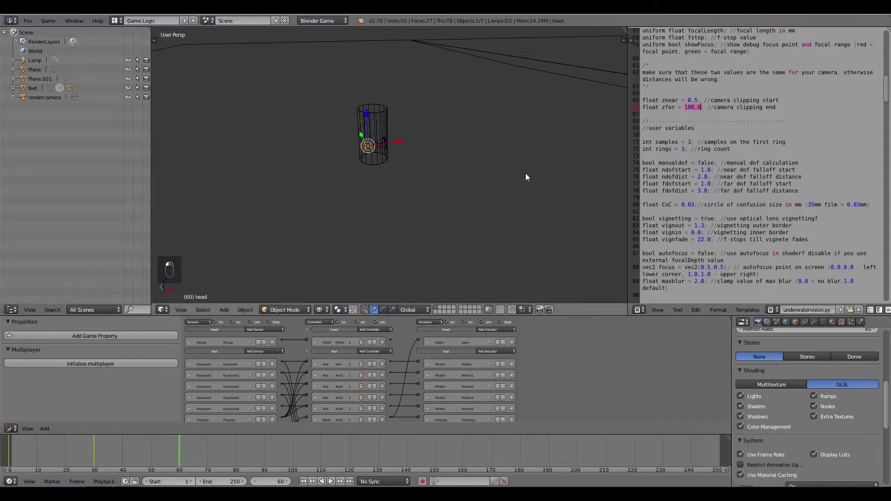
scroll(435, 167, up, 3)
scroll(436, 168, up, 3)
Select the Camera and set its clipping start to 0.5 and end to 250.
right_click(392, 107)
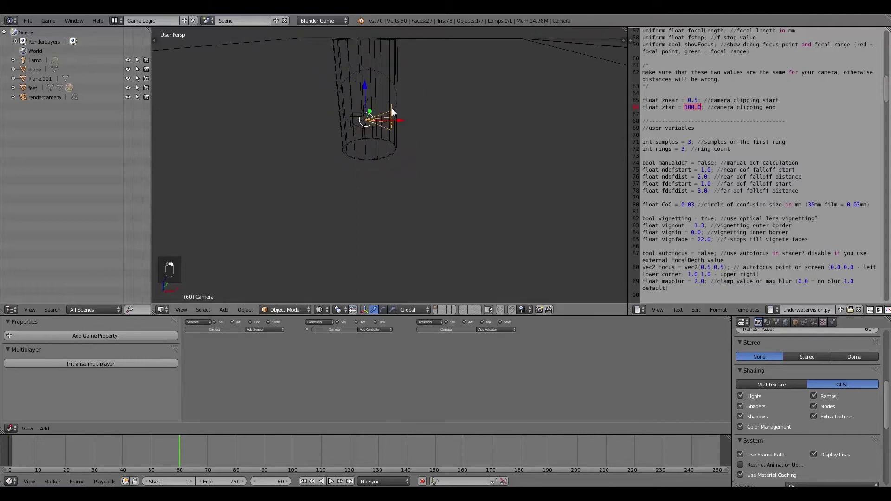
click(813, 323)
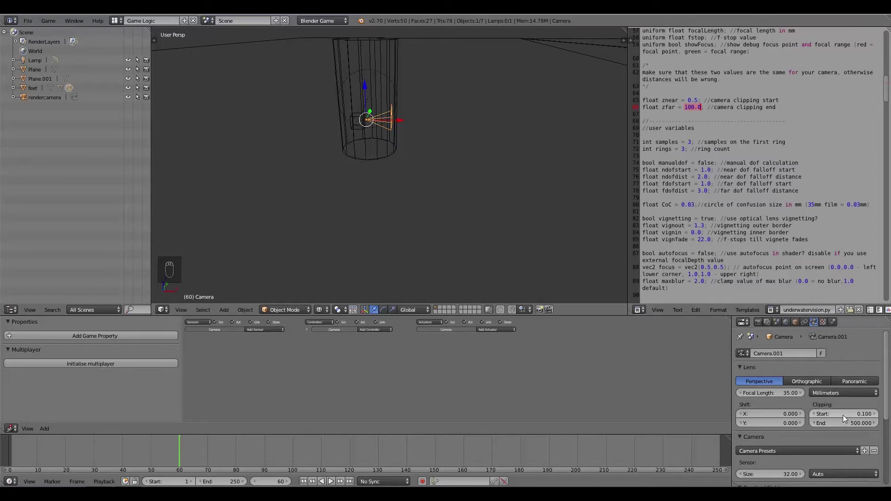
drag(879, 418, 885, 417)
click(844, 424)
text(250)
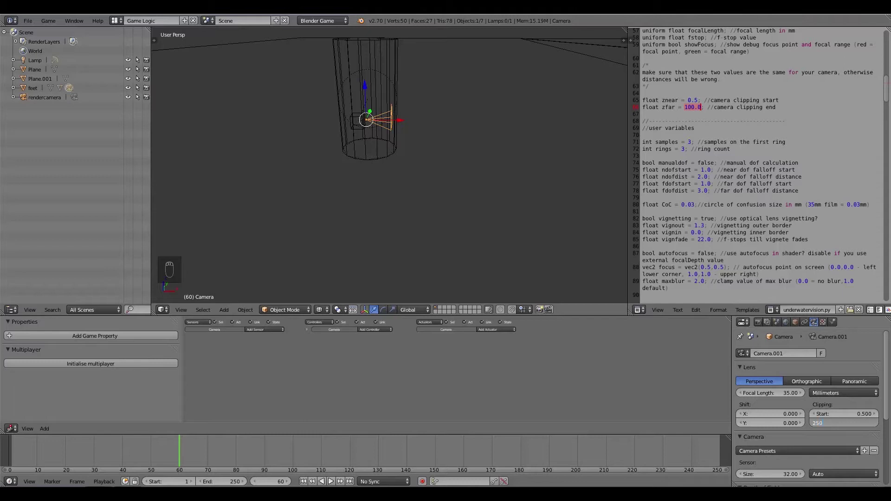
key(Return)
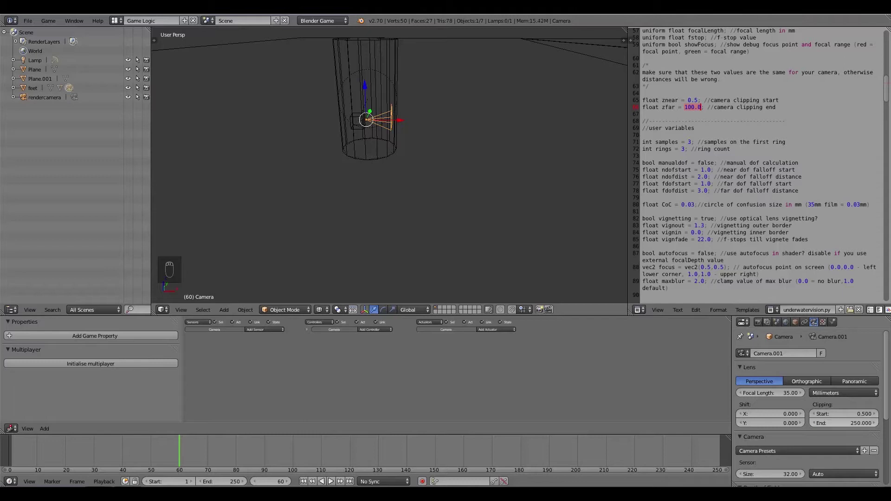
Change the script's zfar value from 100.0 to 250.0.
click(696, 107)
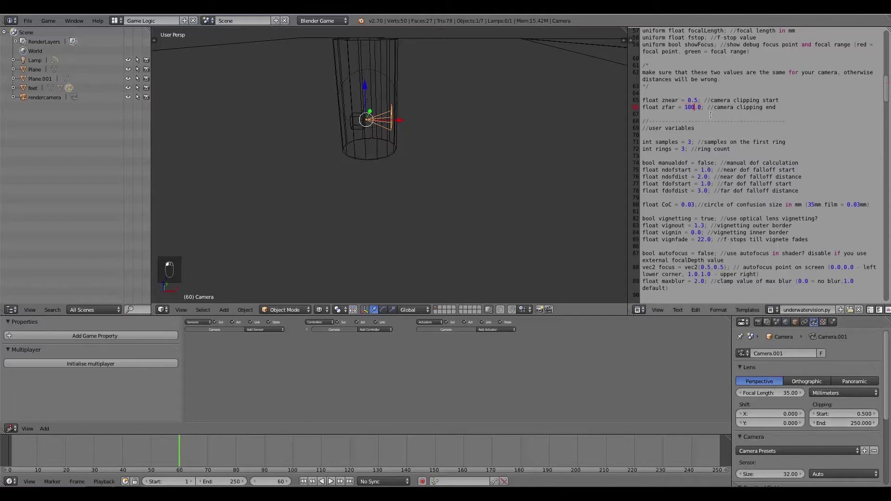
key(BackSpace)
key(BackSpace)
key(BackSpace)
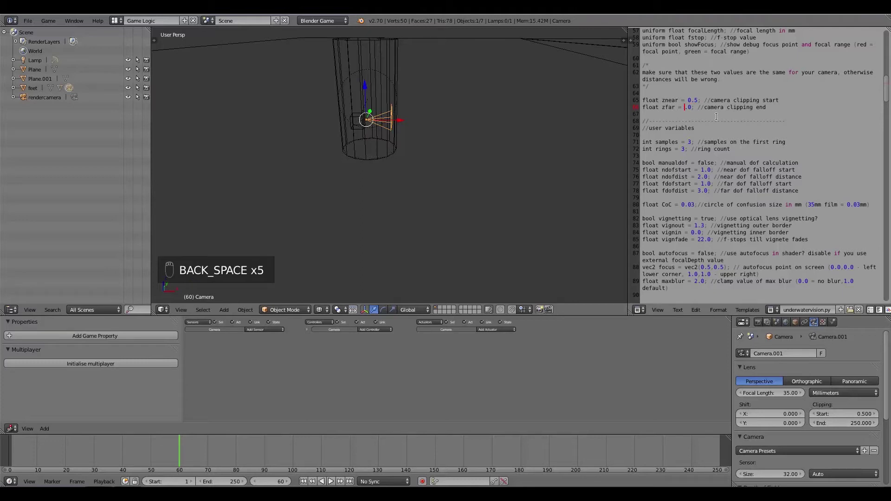
text(250)
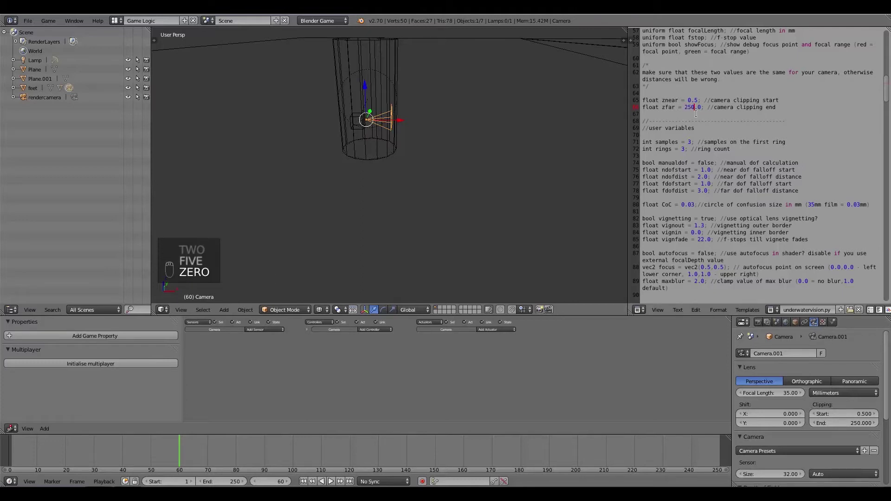
Reselect the feet cylinder and clear the script's samples value of 3.
right_click(395, 70)
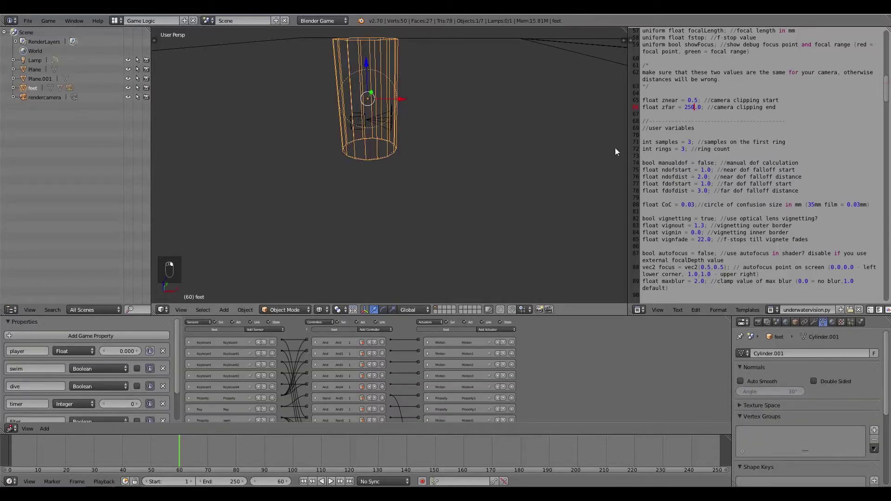
scroll(679, 122, down, 2)
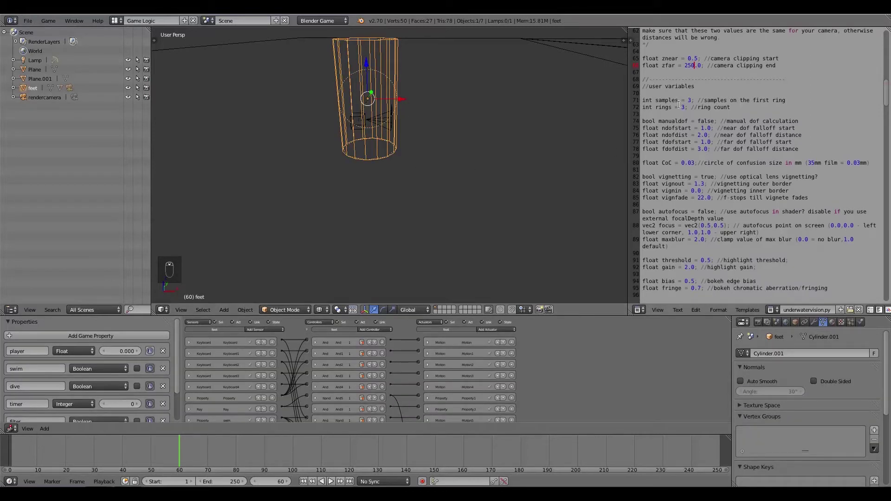
scroll(679, 96, down, 1)
click(690, 80)
key(BackSpace)
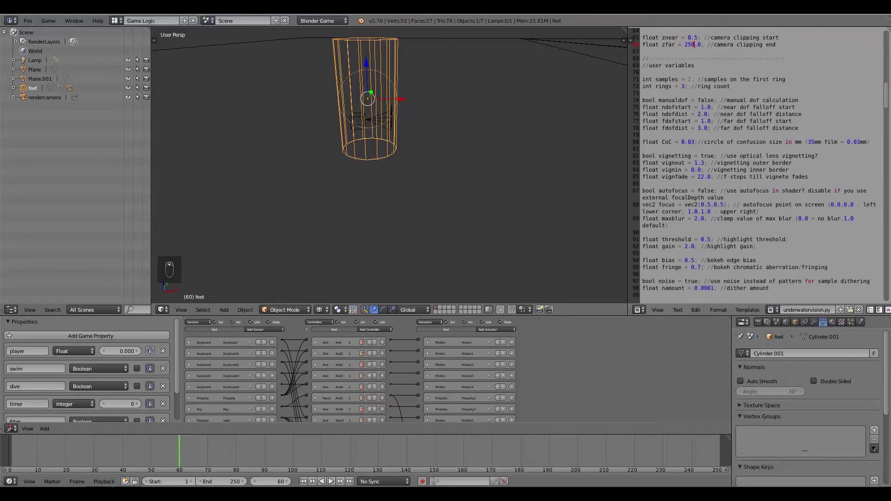
key(BackSpace)
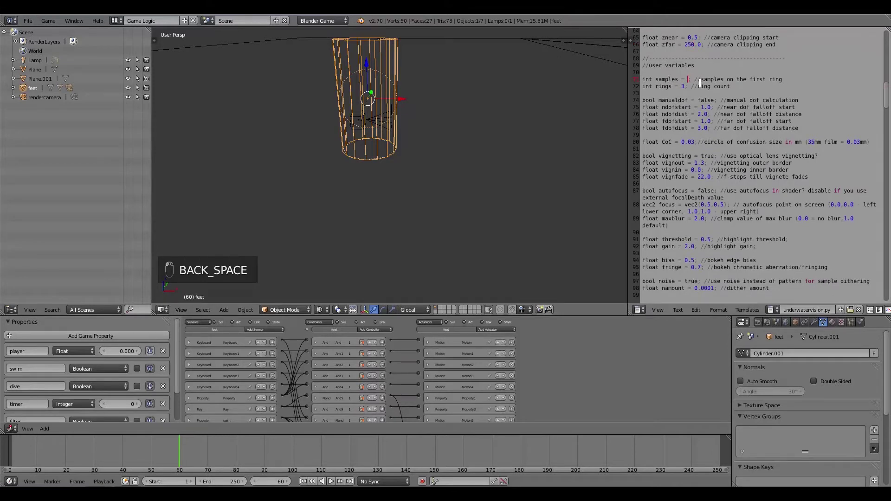
Set the script's samples to 5 and rings to 4.
text(4)
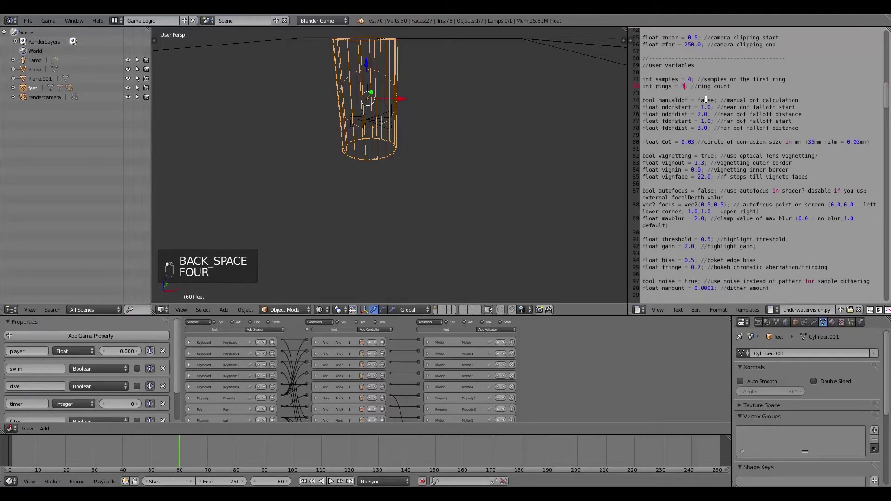
key(BackSpace)
text(4)
click(690, 80)
key(BackSpace)
text(5)
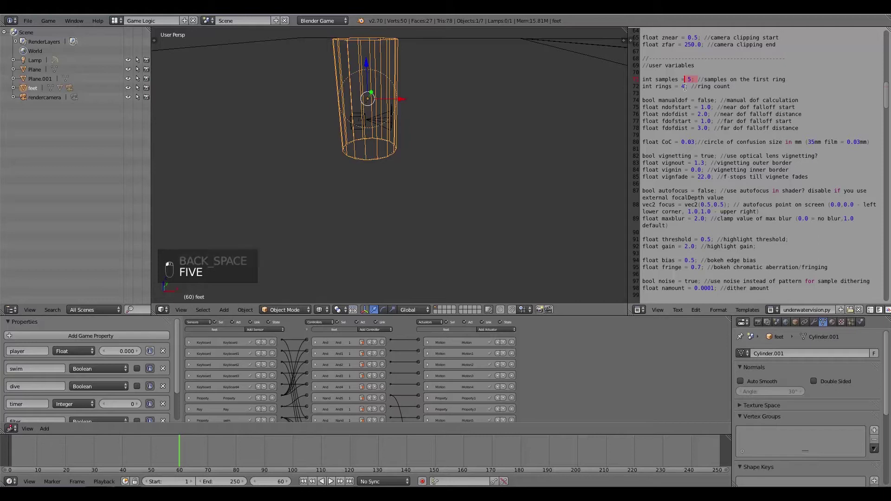
click(683, 85)
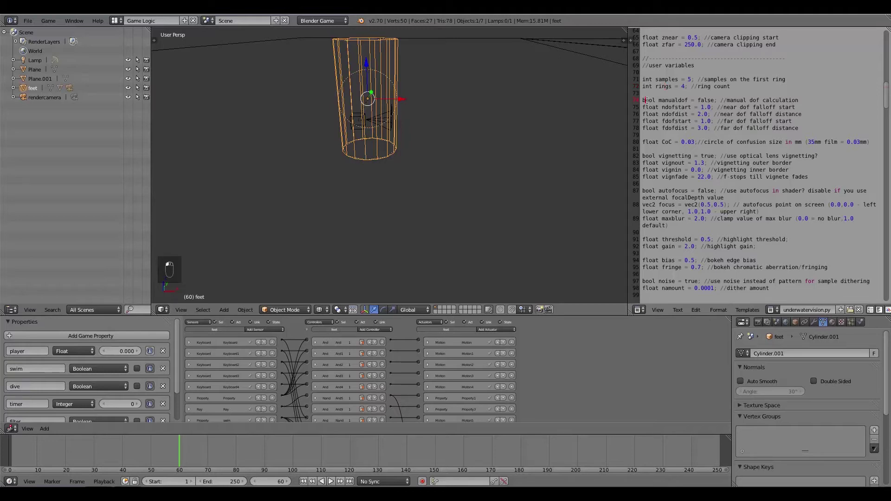
Change manualdof from false to true in the script.
drag(643, 100, 679, 100)
click(697, 101)
click(716, 101)
key(BackSpace)
key(BackSpace)
key(BackSpace)
key(BackSpace)
key(BackSpace)
text(true)
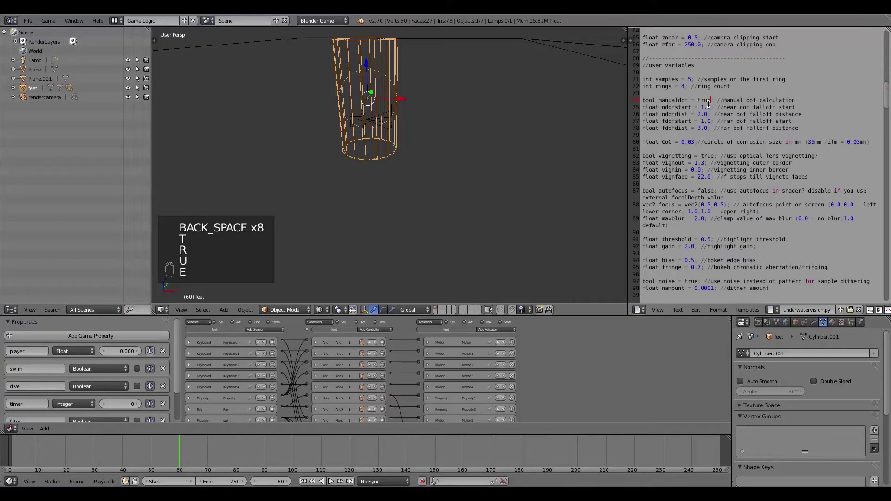
scroll(692, 119, down, 1)
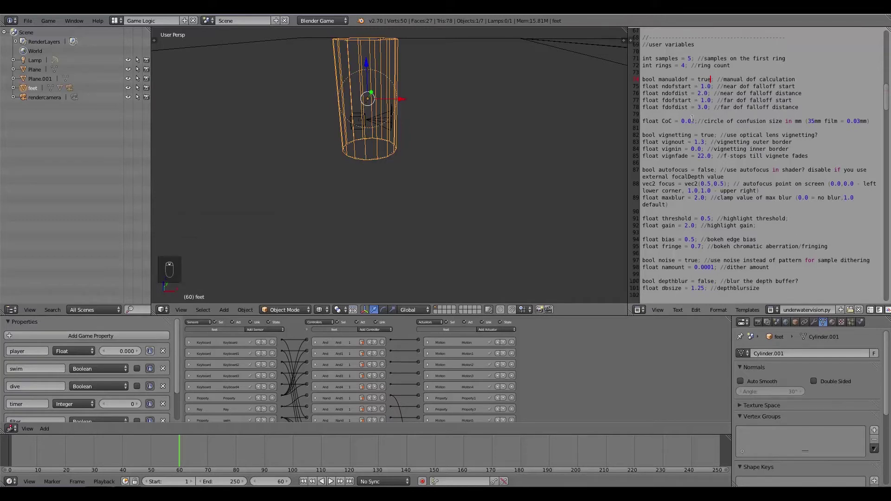
scroll(685, 134, down, 2)
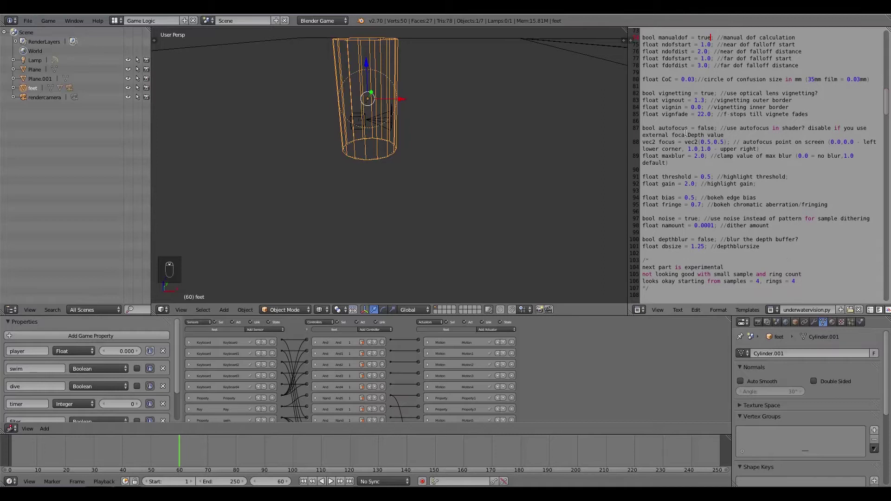
Change vignout from 1.3 to 1.8.
drag(664, 92, 708, 97)
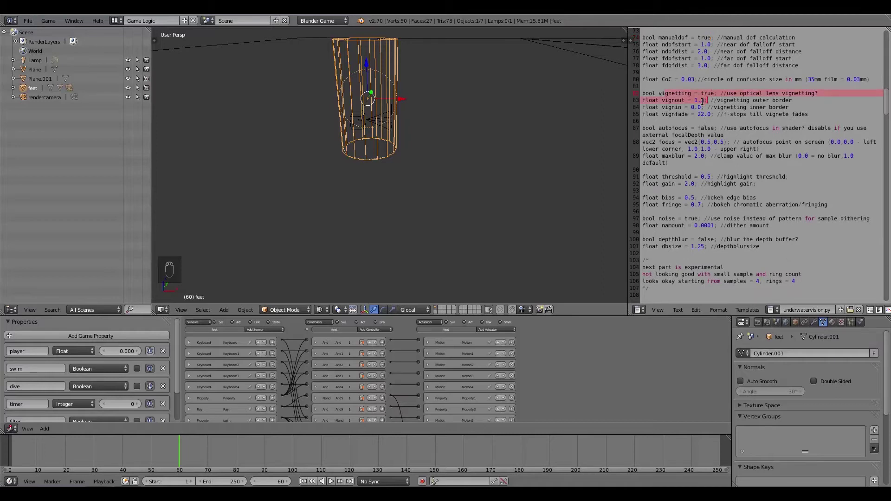
click(705, 100)
key(BackSpace)
text(8)
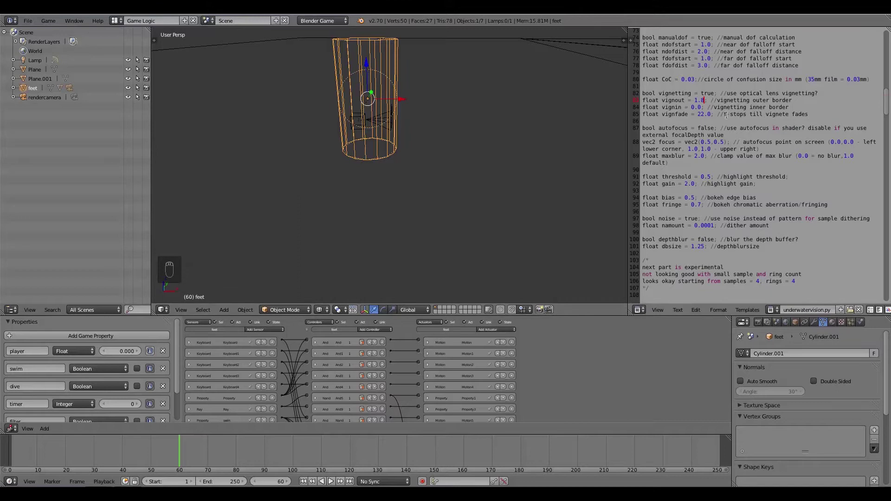
Change vignfade from 22.0 to 29.0 and locate the autofocus setting.
drag(671, 93, 690, 93)
click(704, 115)
key(BackSpace)
text(8)
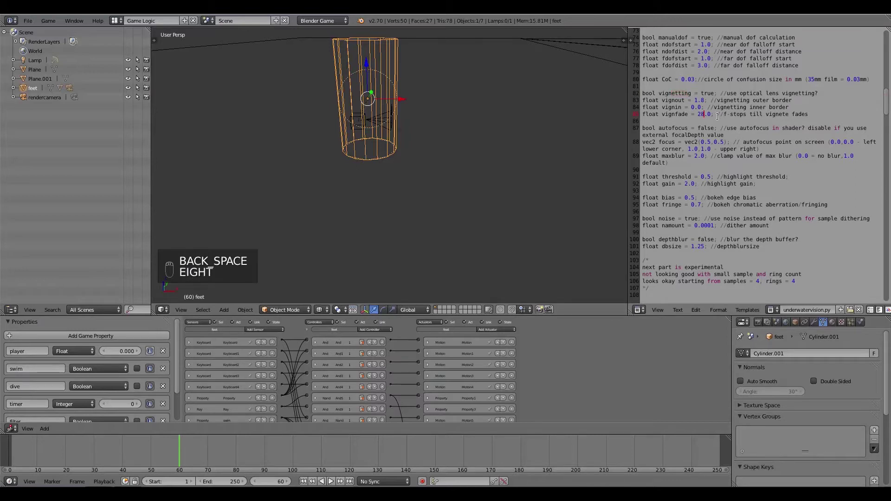
key(BackSpace)
text(9)
scroll(717, 117, down, 1)
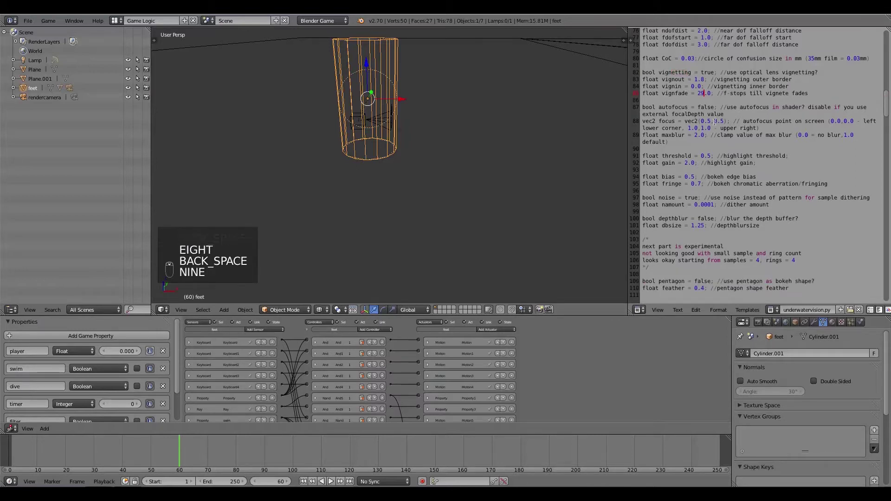
drag(659, 107, 710, 110)
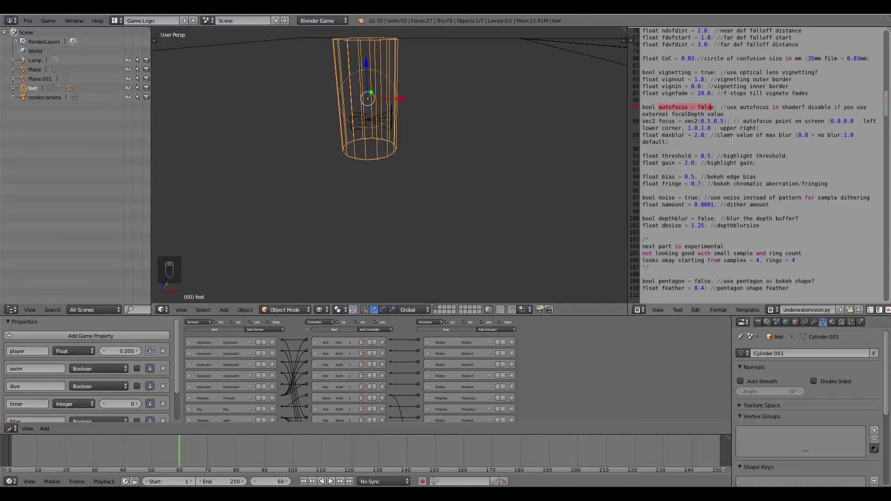
Widen the script editor and locate the maxblur setting on line 89.
scroll(670, 119, down, 1)
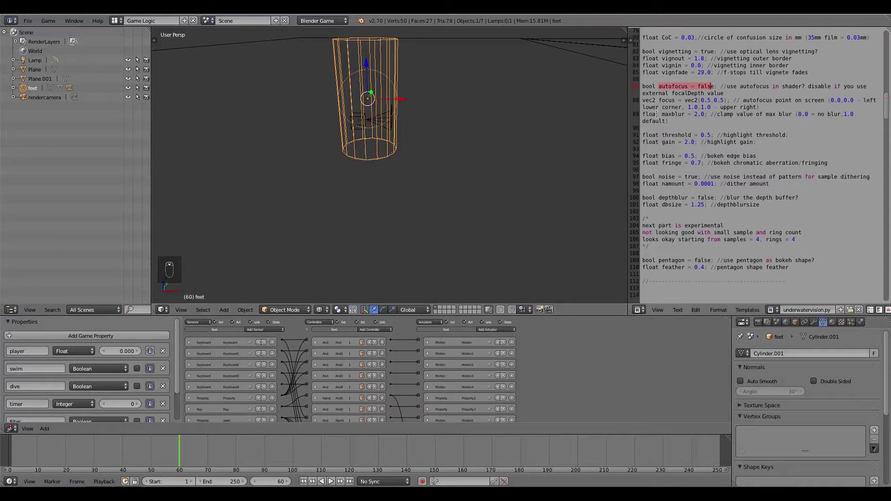
drag(628, 120, 548, 130)
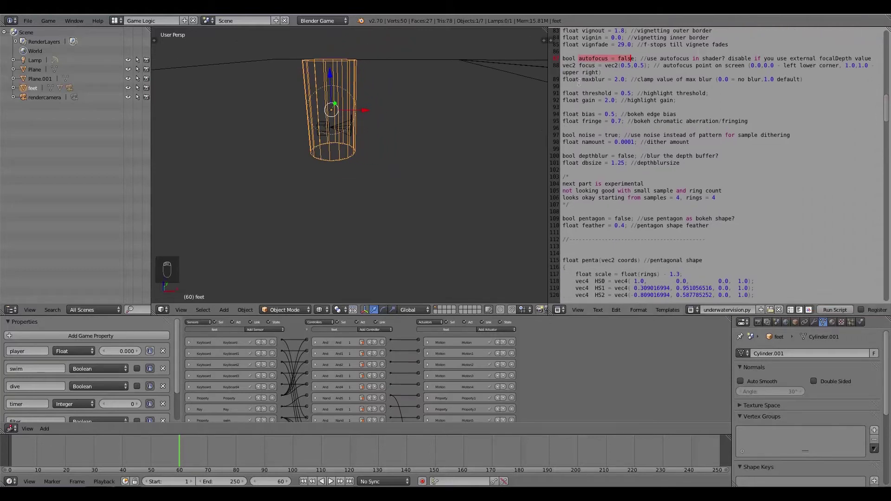
drag(584, 80, 611, 80)
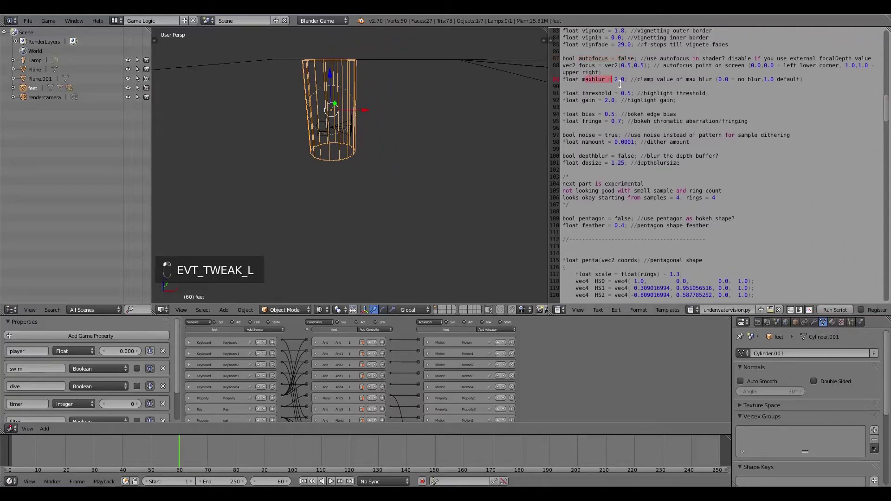
scroll(621, 103, up, 9)
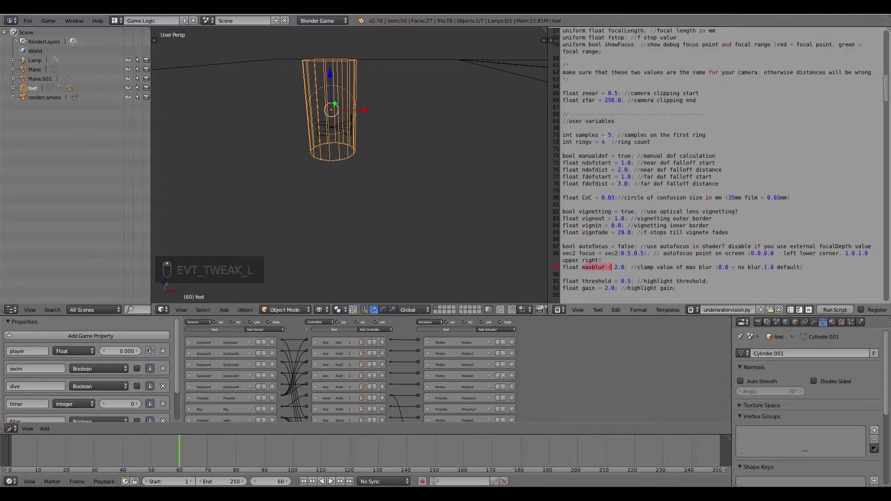
scroll(603, 174, down, 5)
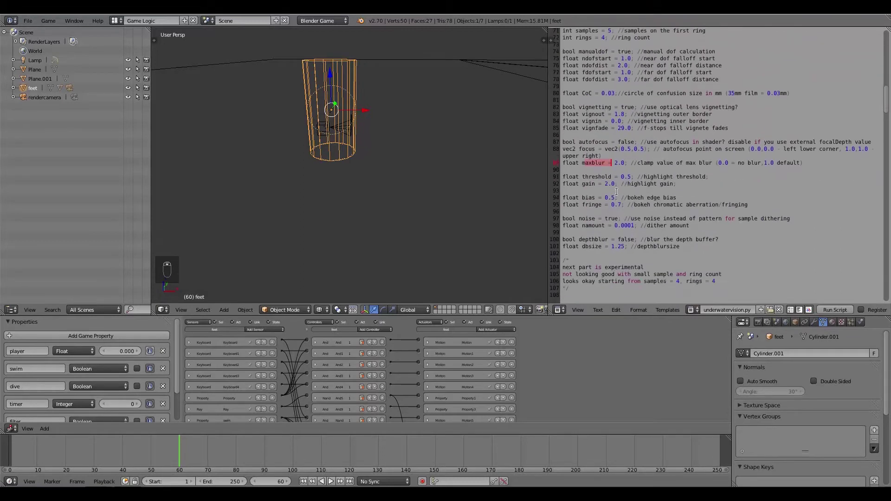
Change maxblur from 2.0 to 4.0.
click(617, 164)
scroll(611, 164, up, 4)
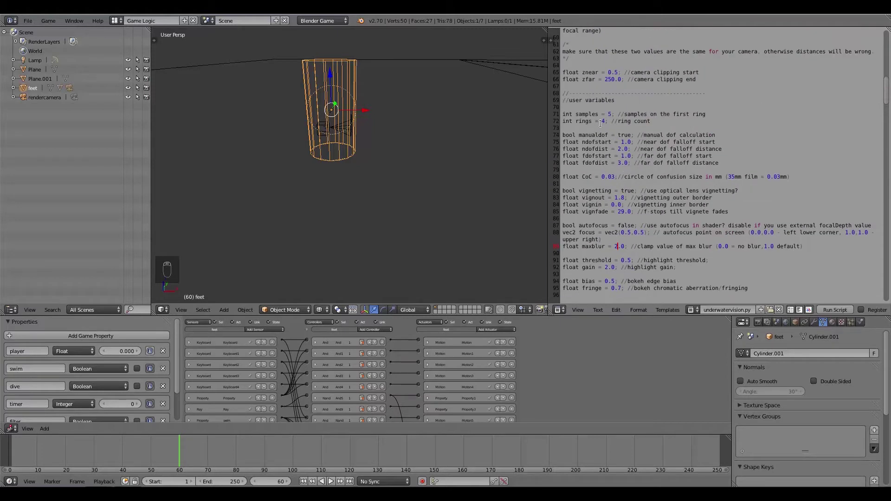
scroll(622, 183, down, 4)
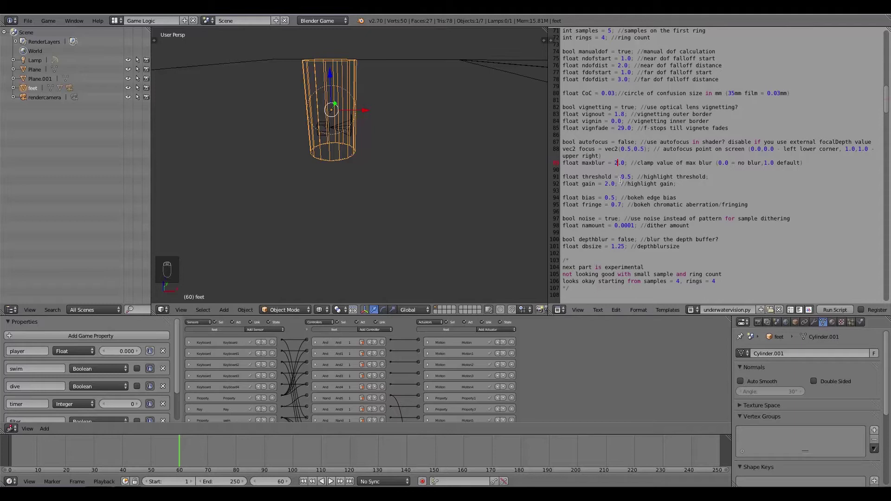
scroll(619, 178, up, 4)
scroll(619, 212, down, 2)
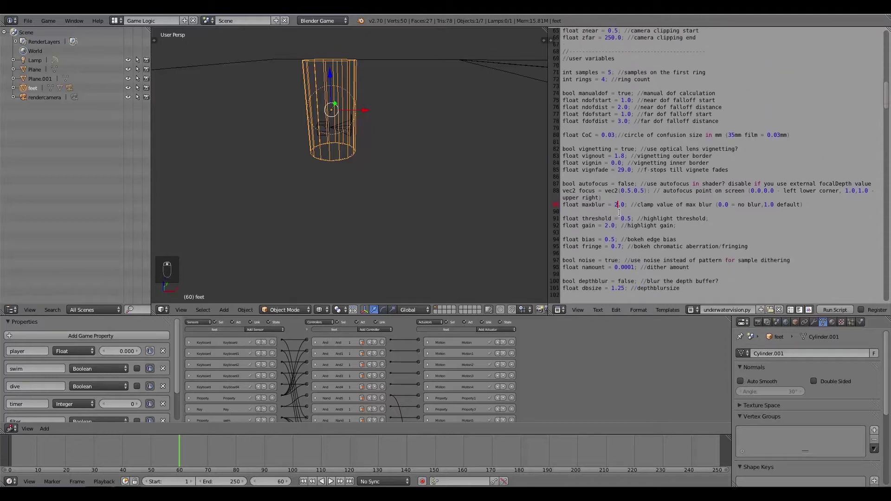
key(BackSpace)
text(4)
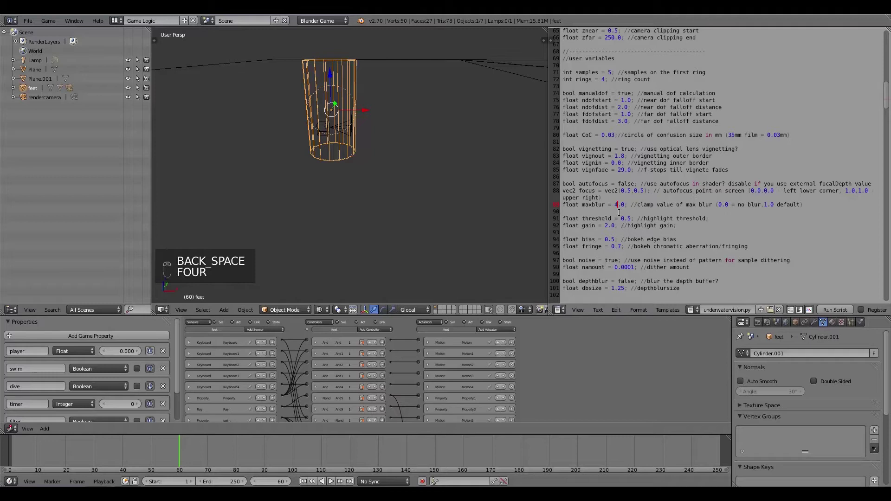
Widen the script editor area further and review the remaining settings.
scroll(609, 168, down, 2)
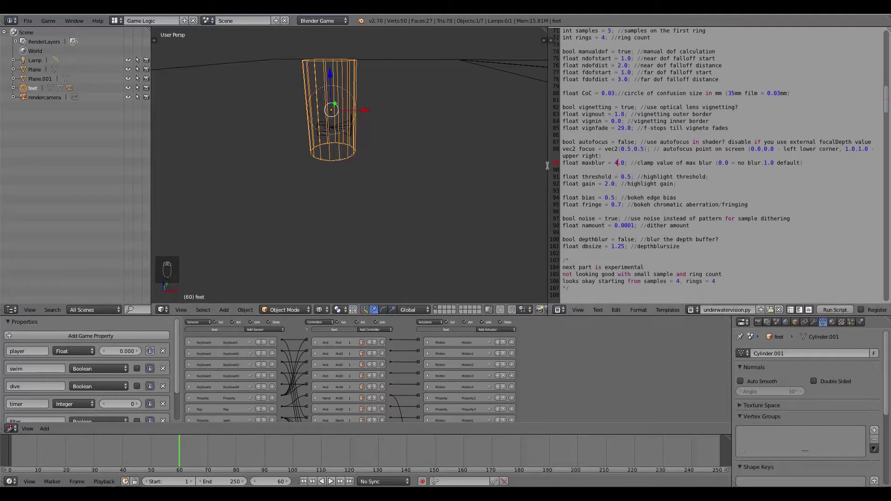
drag(547, 166, 504, 166)
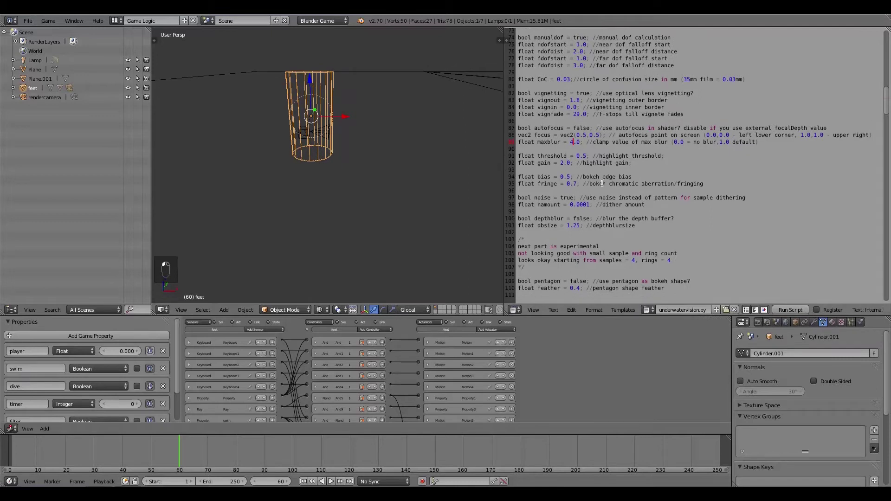
scroll(580, 149, down, 3)
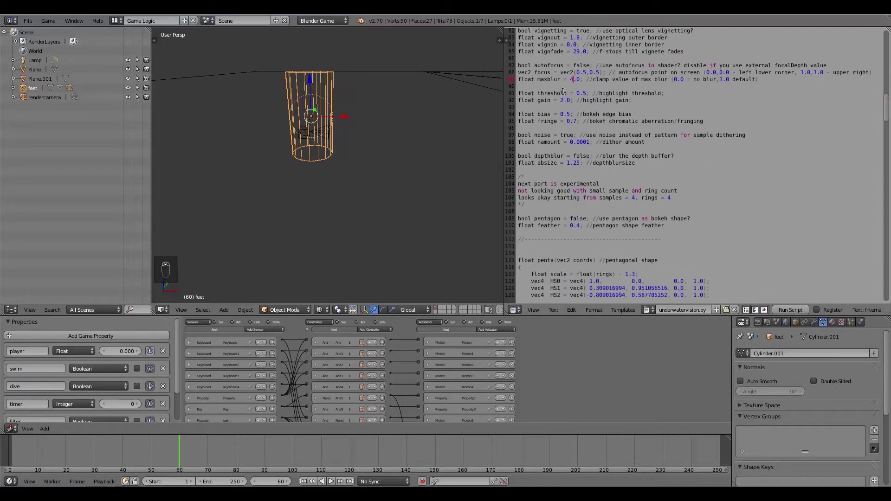
scroll(564, 93, down, 1)
scroll(548, 110, up, 1)
Replace the chromatic aberration fringe value 0.7 with 2.3.
drag(612, 122, 677, 121)
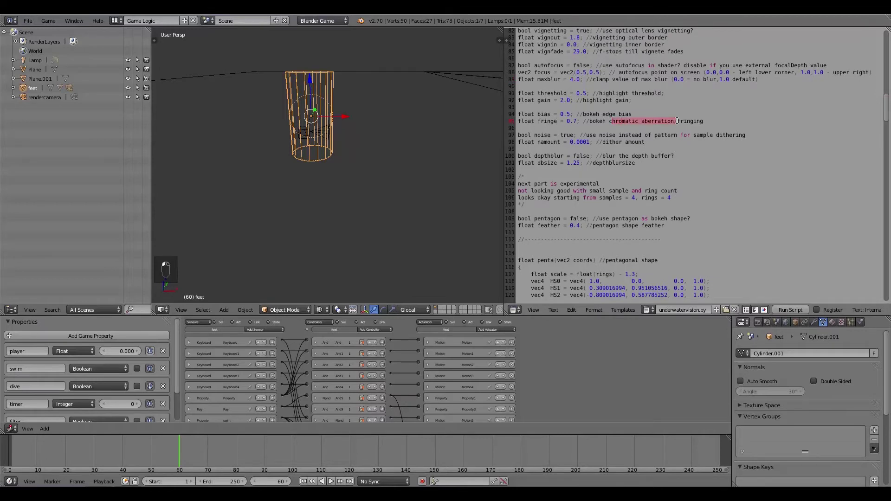
click(576, 122)
key(BackSpace)
key(BackSpace)
key(BackSpace)
text(2.)
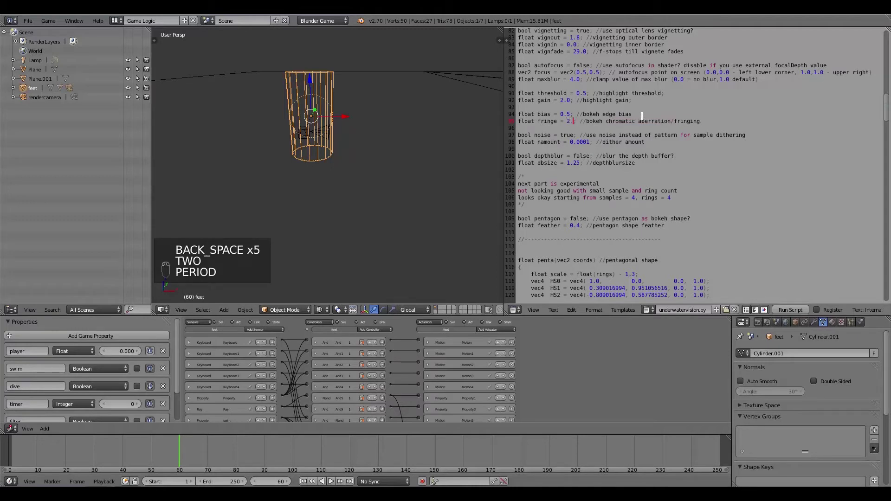
text(3)
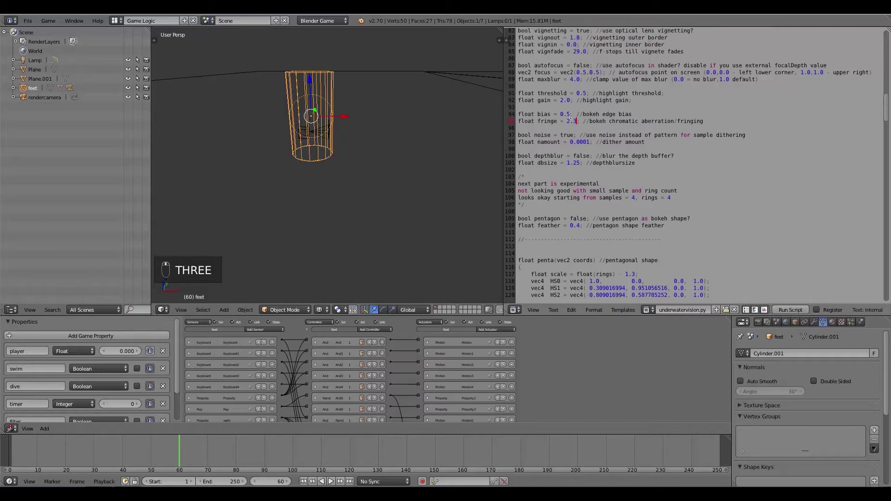
scroll(589, 113, down, 2)
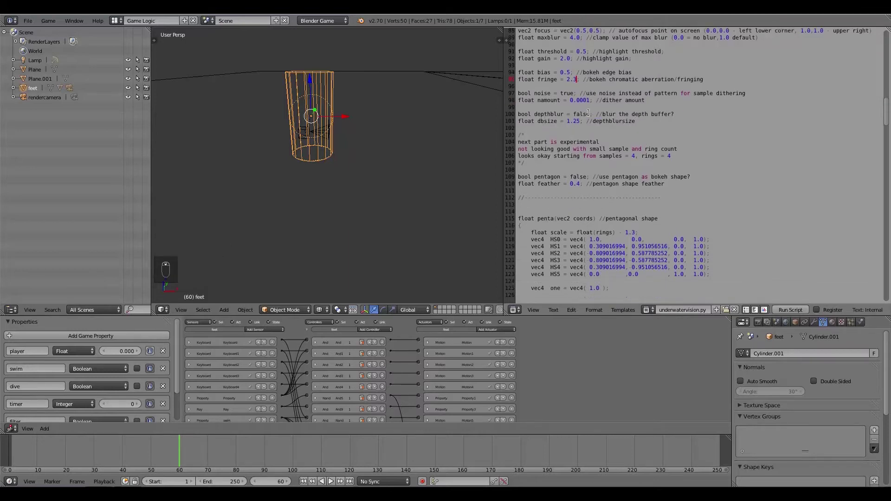
scroll(604, 129, down, 5)
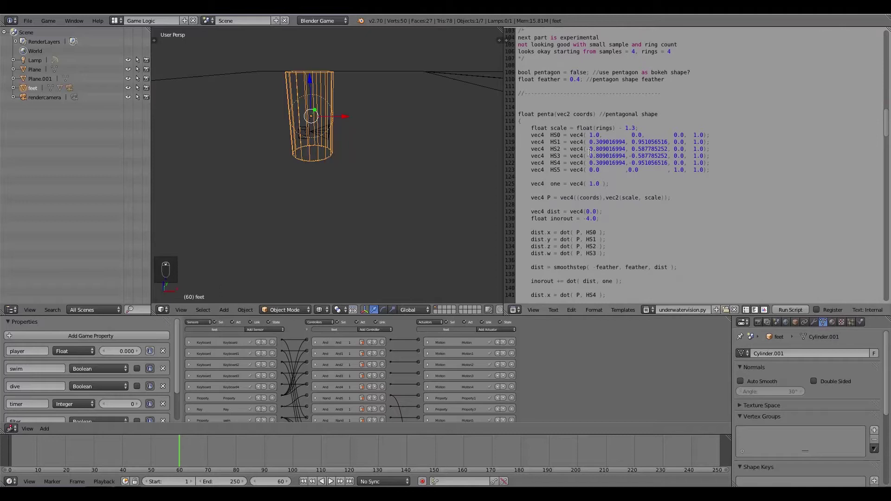
scroll(590, 153, down, 8)
scroll(586, 158, up, 5)
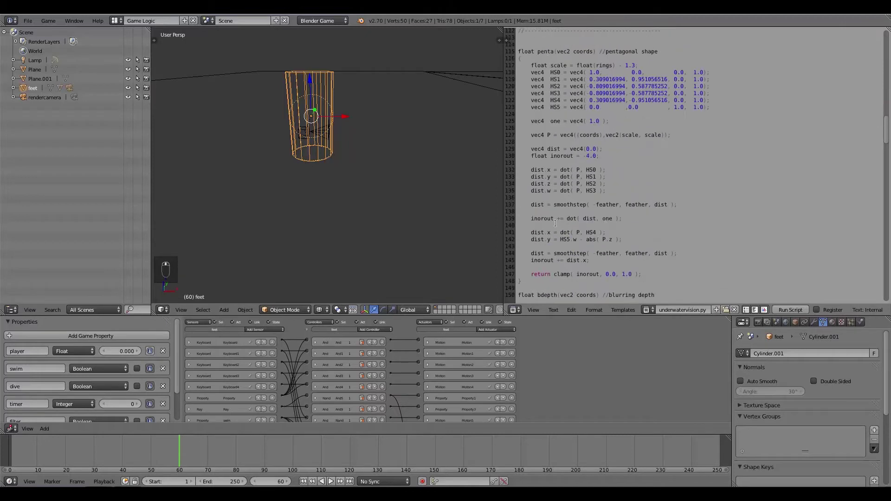
scroll(555, 223, up, 5)
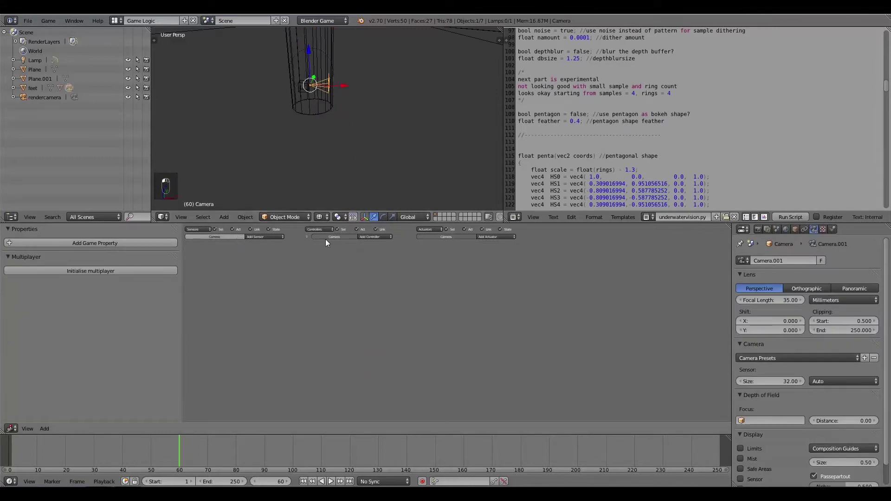
Add two Filter 2D actuators to the camera and set the first one's type to Custom Filter.
click(484, 237)
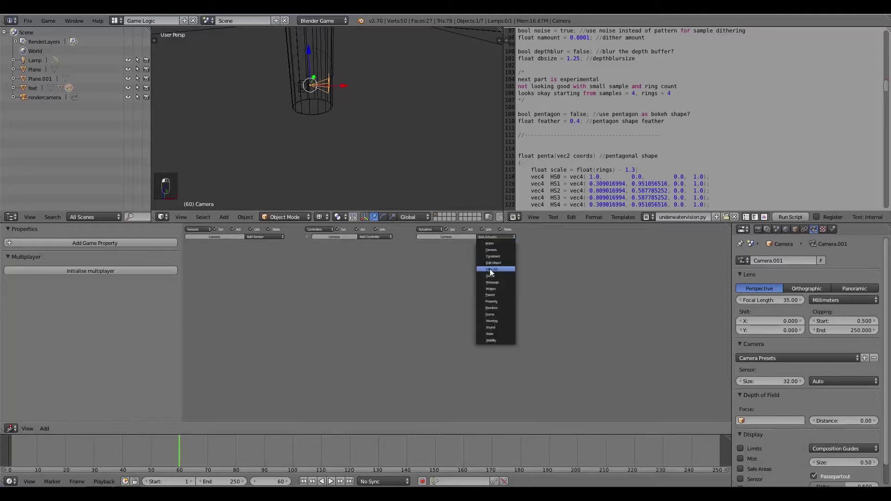
click(489, 269)
click(480, 238)
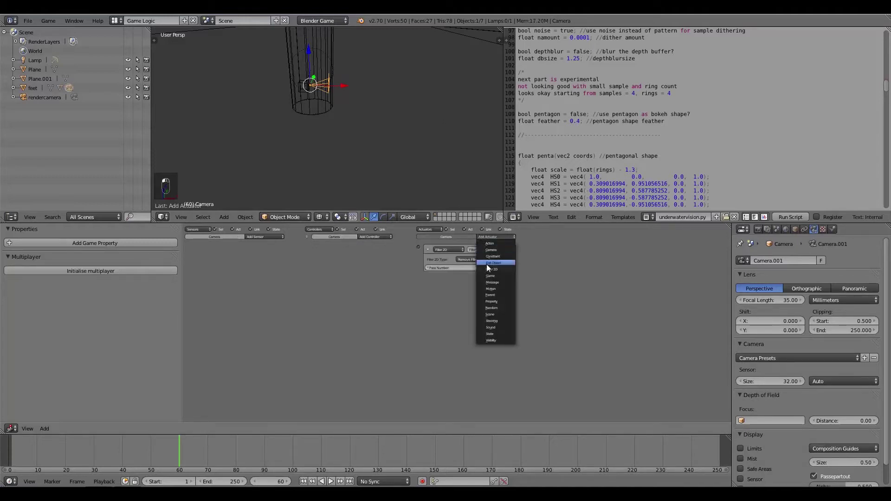
click(488, 269)
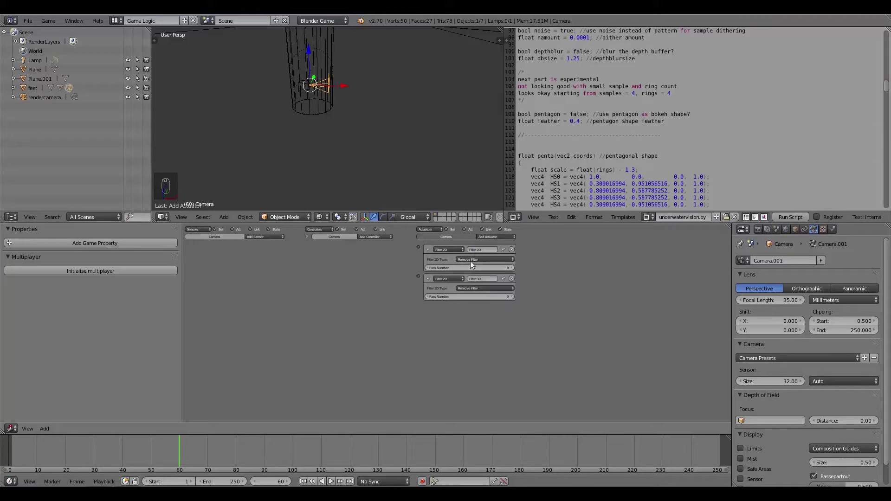
click(472, 259)
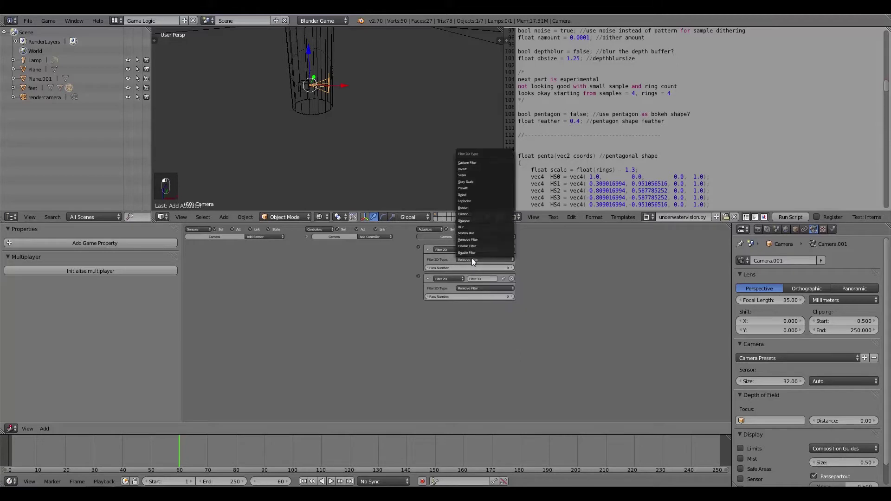
click(469, 164)
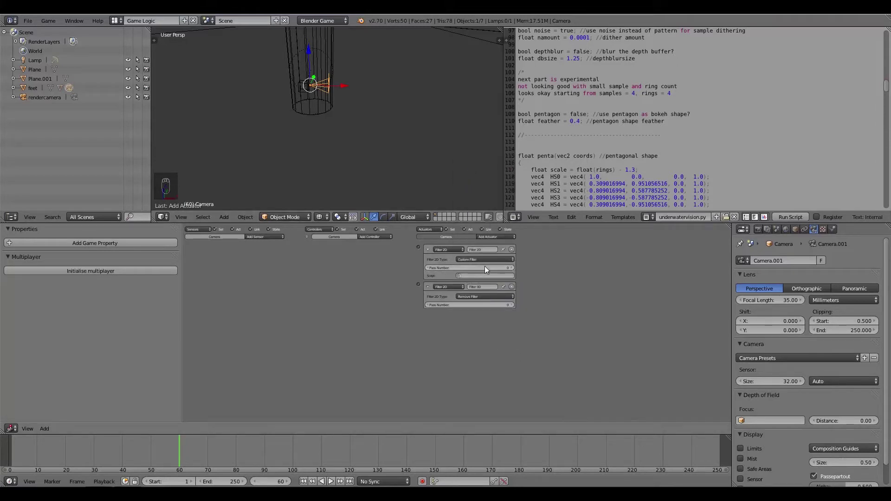
scroll(510, 272, up, 3)
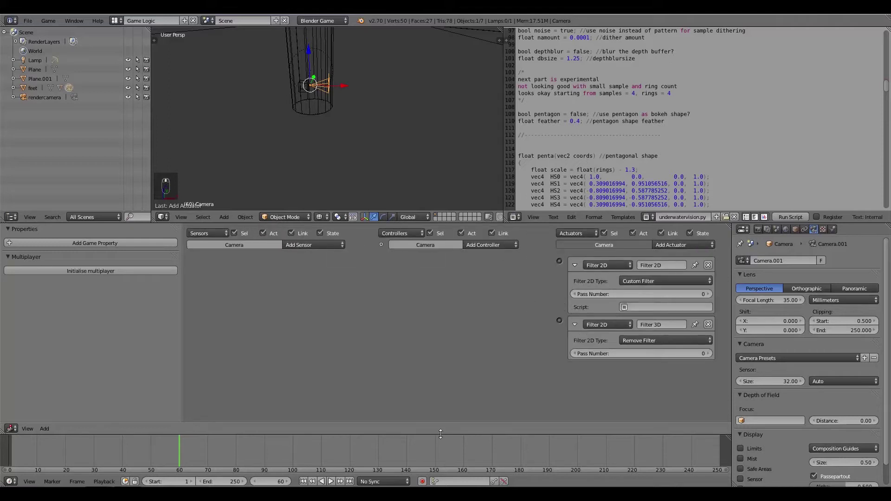
Set both Filter 2D pass numbers to 1 and name the actuators enable and disable.
click(709, 294)
click(710, 354)
click(654, 264)
text(enable)
click(652, 324)
text(disable)
key(Return)
Assign underwatervision.py as the enable filter's script and collapse both actuators.
click(630, 306)
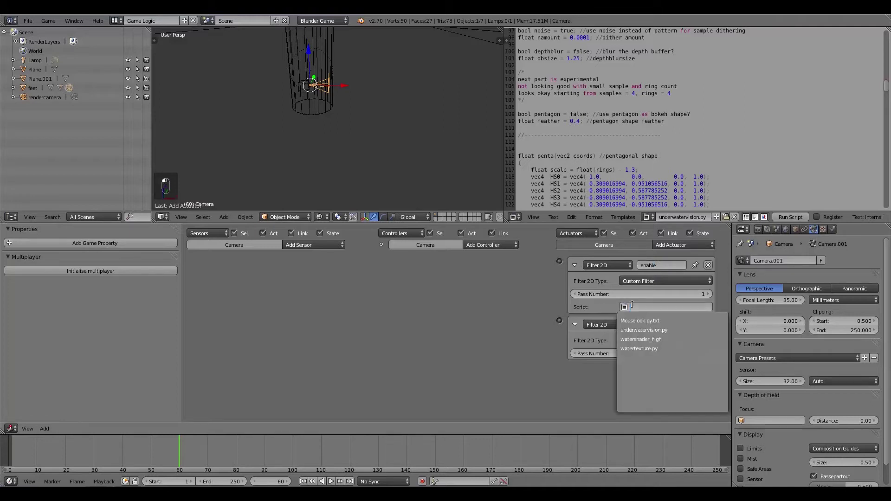
click(640, 329)
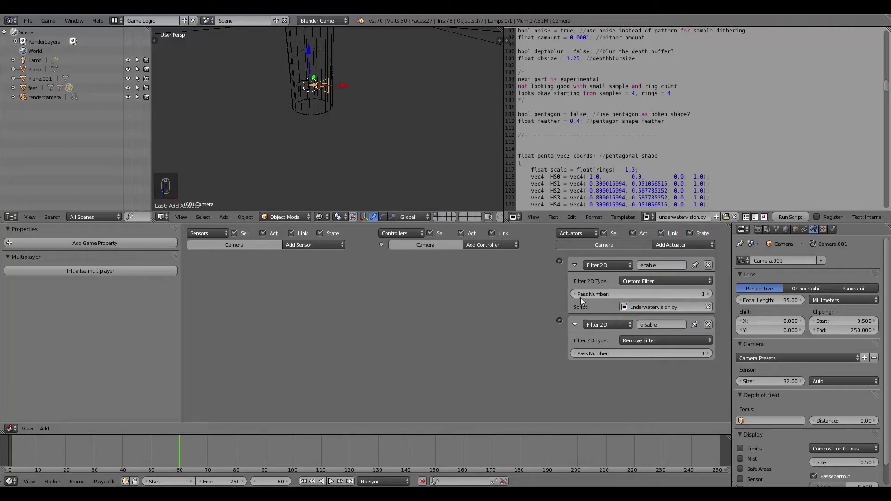
click(576, 267)
click(575, 281)
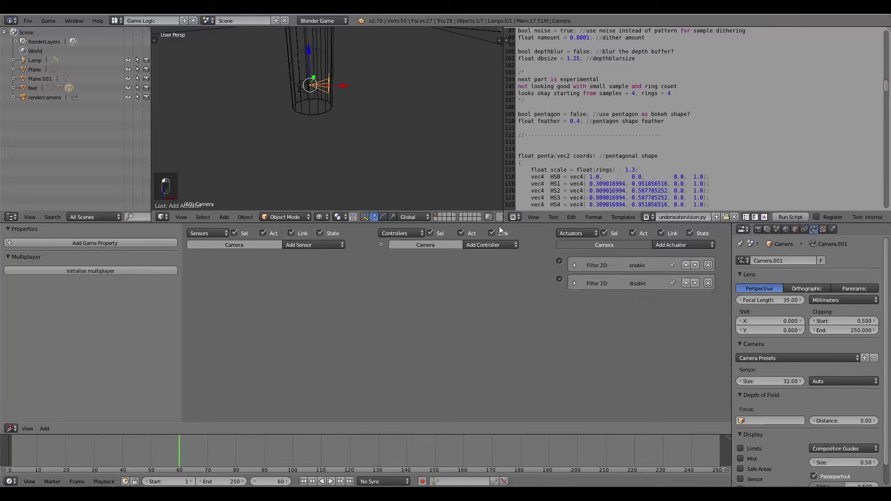